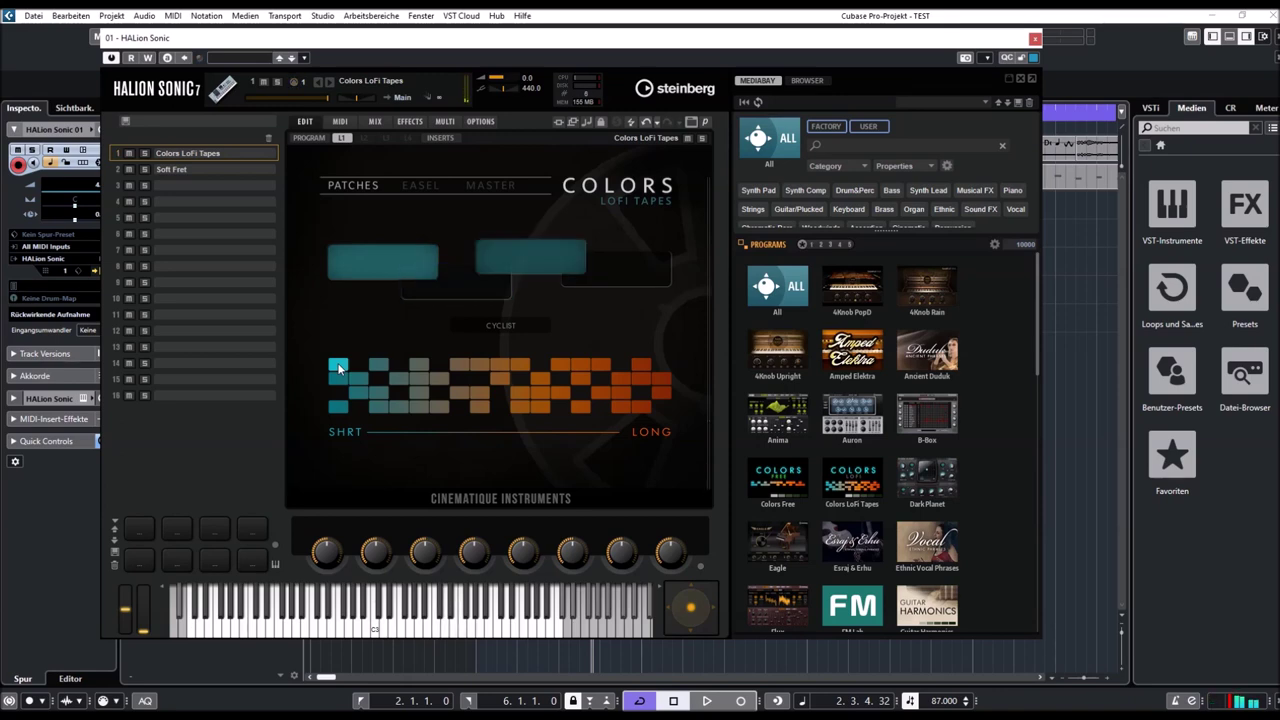
Lower the levels of the Old Gong and Roland Raw Saw layers in the Cyclist patch's Easel
{"action": "left_click", "coordinate": [418, 188]}
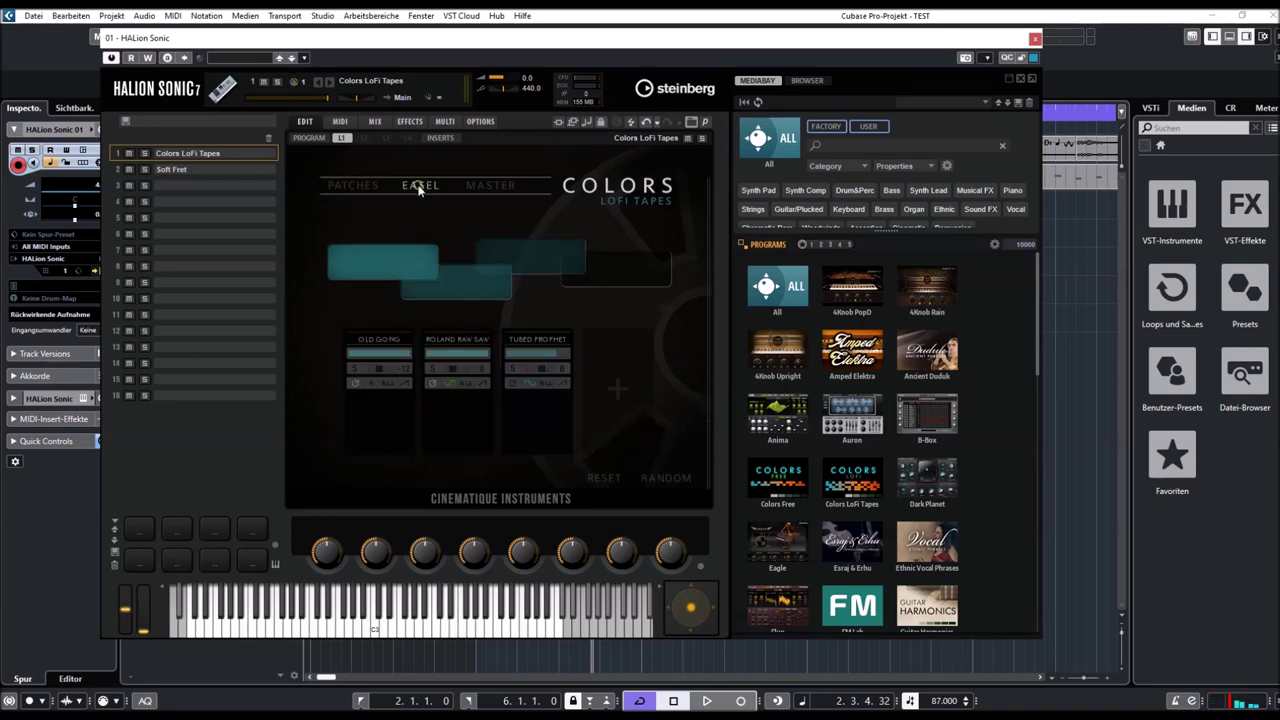
{"action": "left_click_drag", "start_coordinate": [403, 356], "coordinate": [316, 356]}
{"action": "left_click_drag", "start_coordinate": [435, 354], "coordinate": [393, 354]}
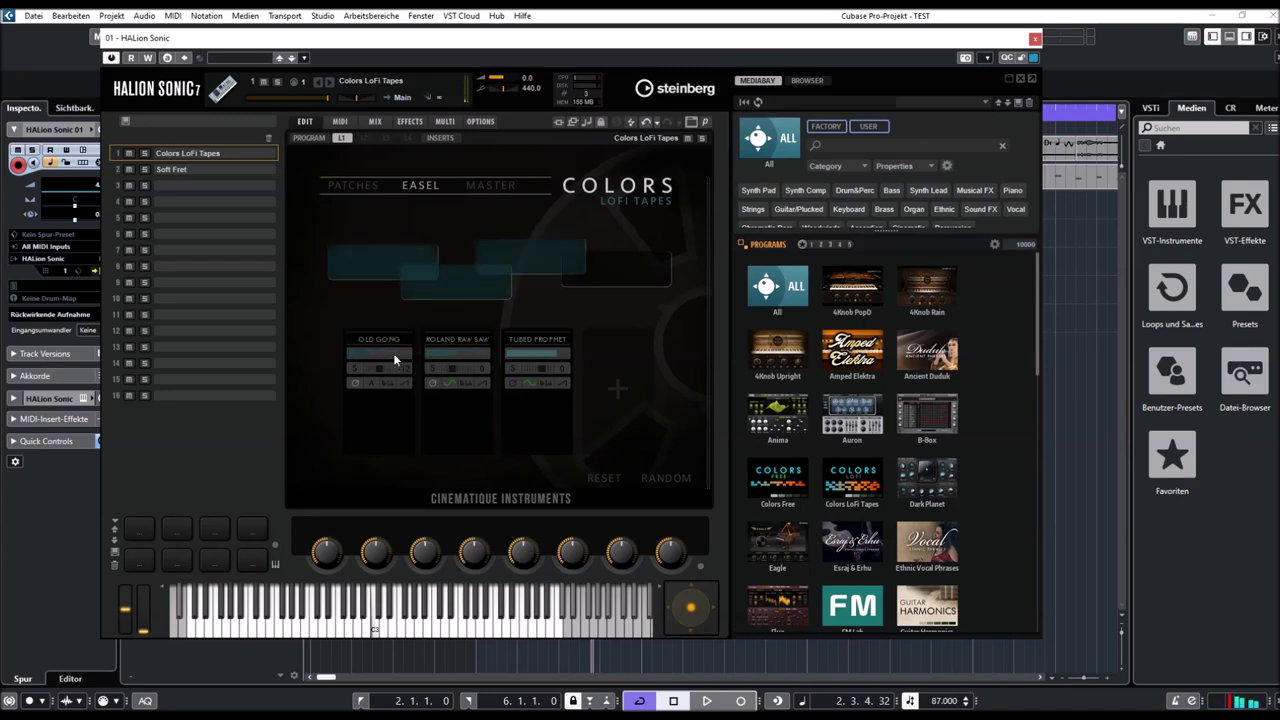
Raise the Roland Raw Saw level, look at its attack setting, and display the Tone controls of Roland Raw Saw and Tubed Prophet
{"action": "left_click", "coordinate": [462, 383]}
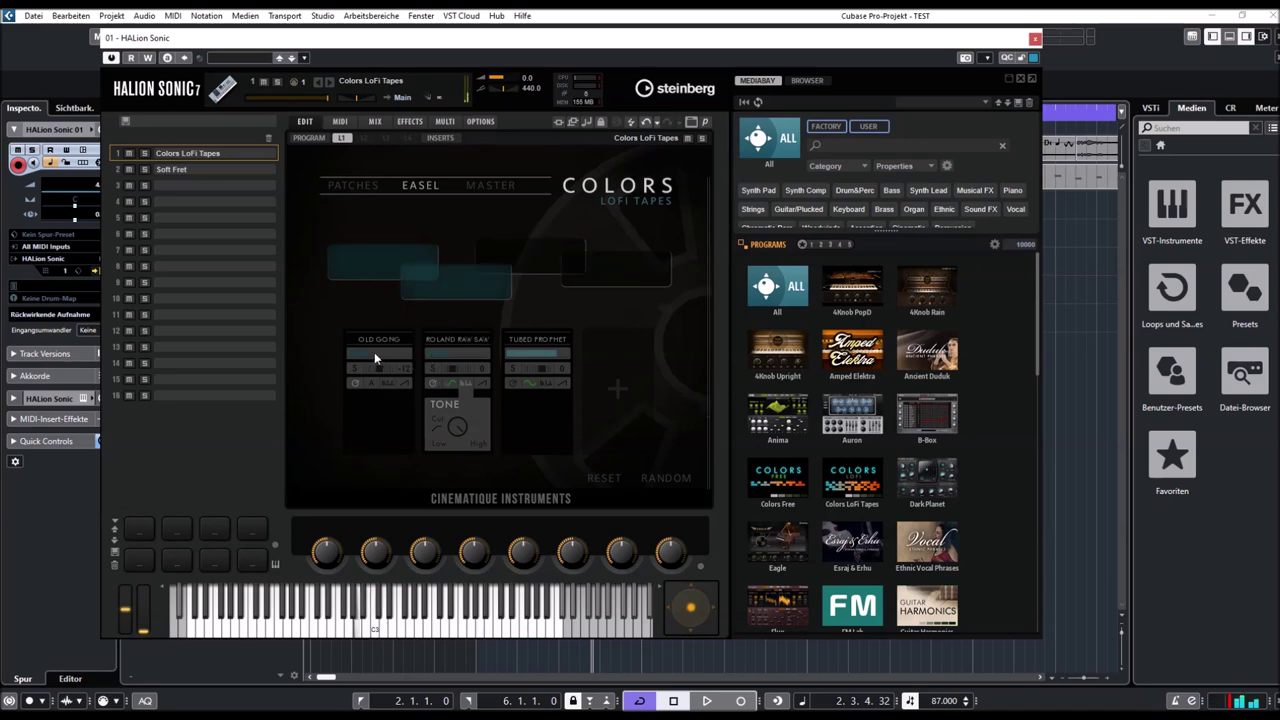
{"action": "left_click_drag", "start_coordinate": [444, 356], "coordinate": [481, 355]}
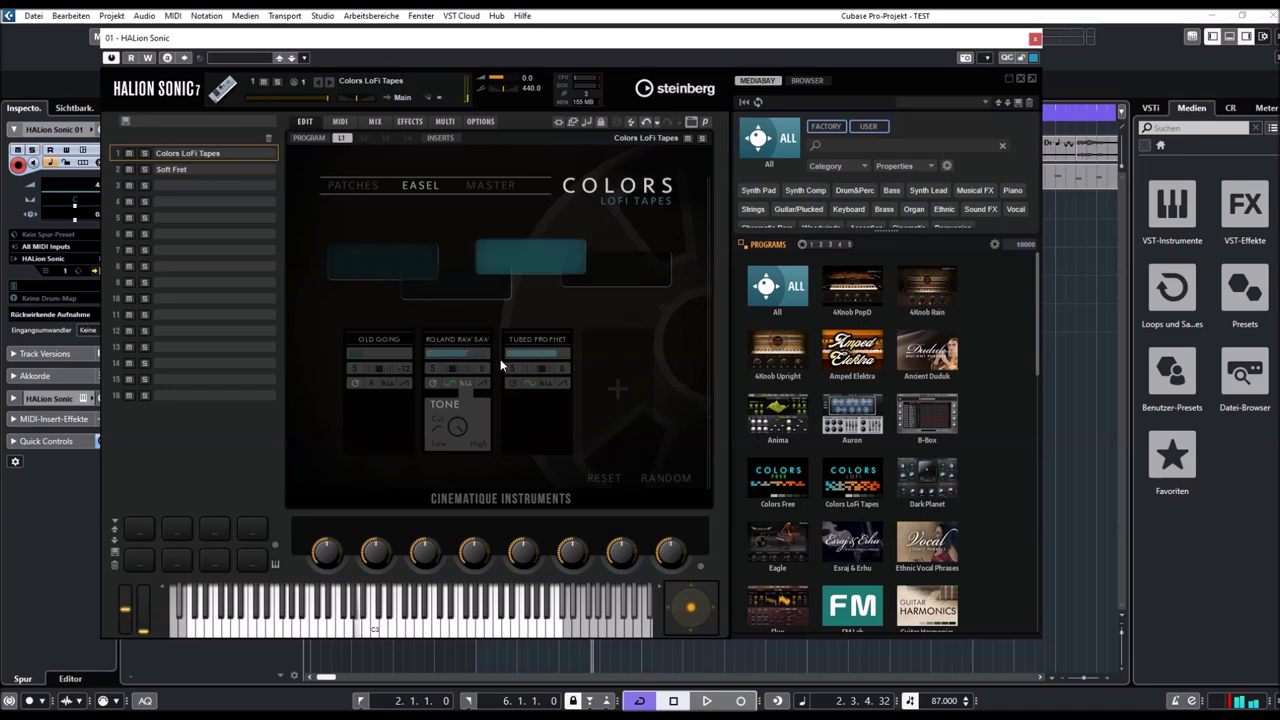
{"action": "left_click", "coordinate": [482, 386]}
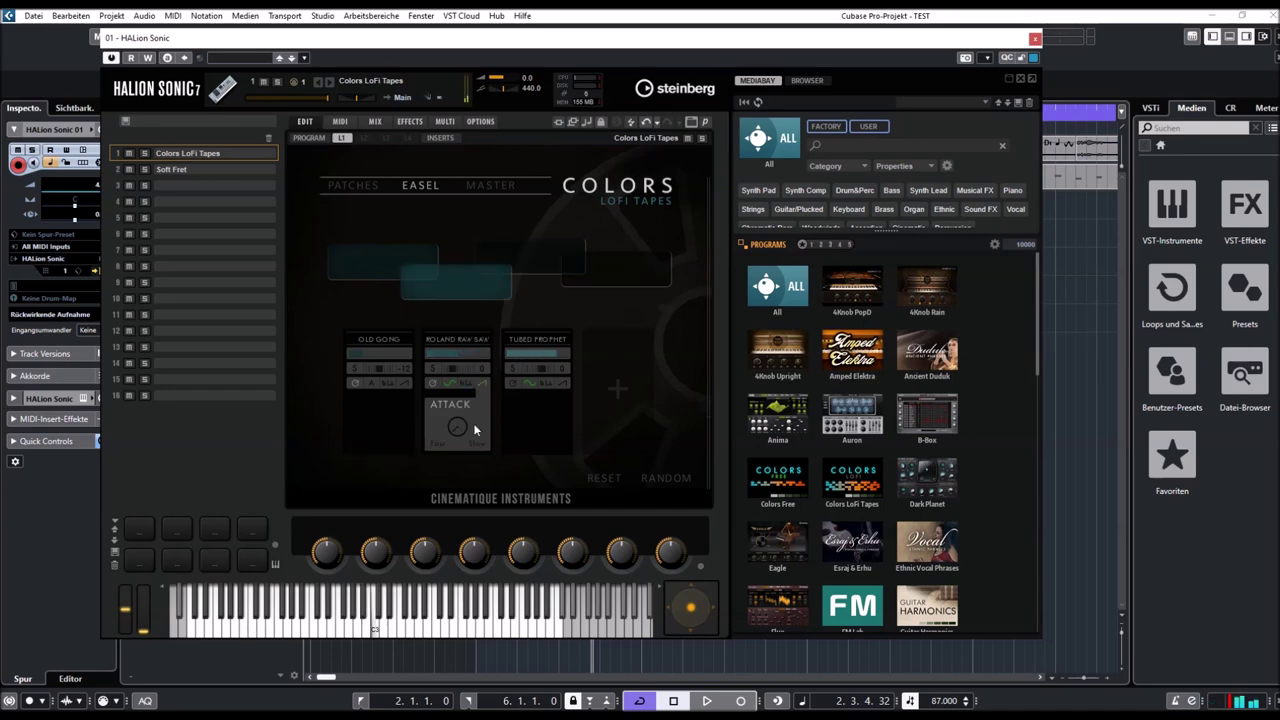
{"action": "left_click", "coordinate": [448, 384]}
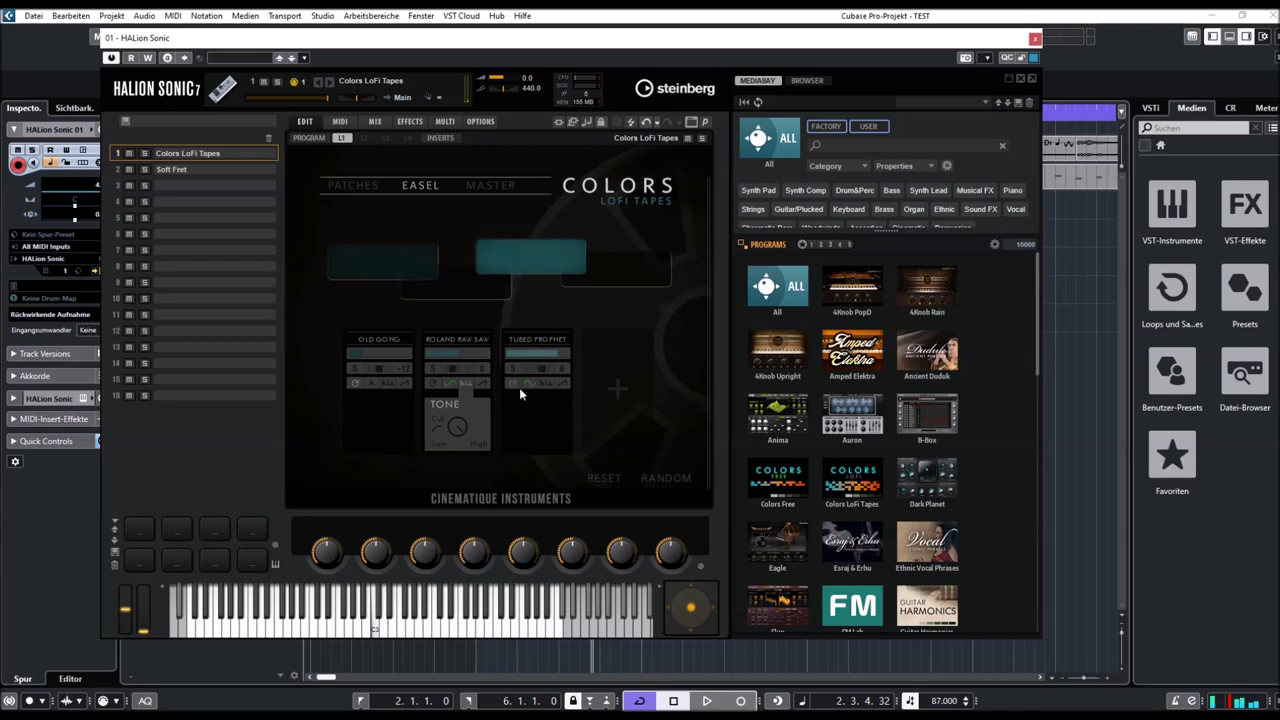
{"action": "left_click", "coordinate": [546, 384]}
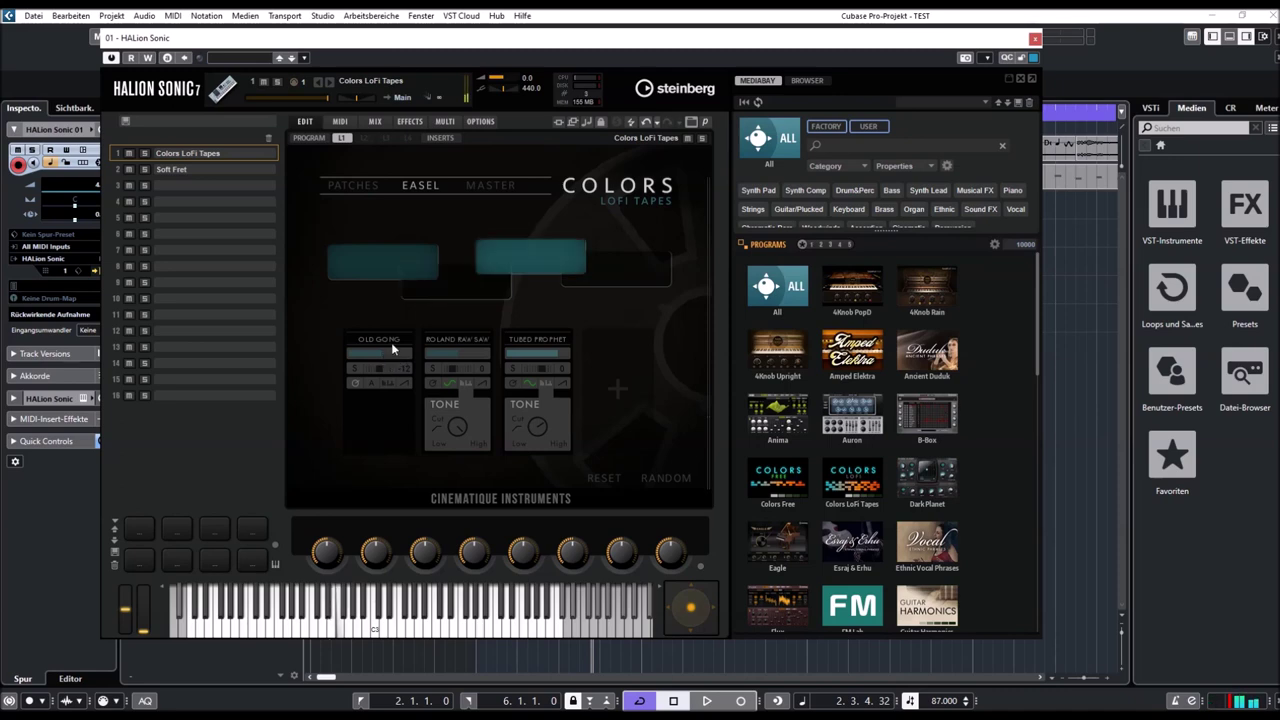
Look over the Master effects section, and load the Dark Fontain patch
{"action": "left_click", "coordinate": [482, 187]}
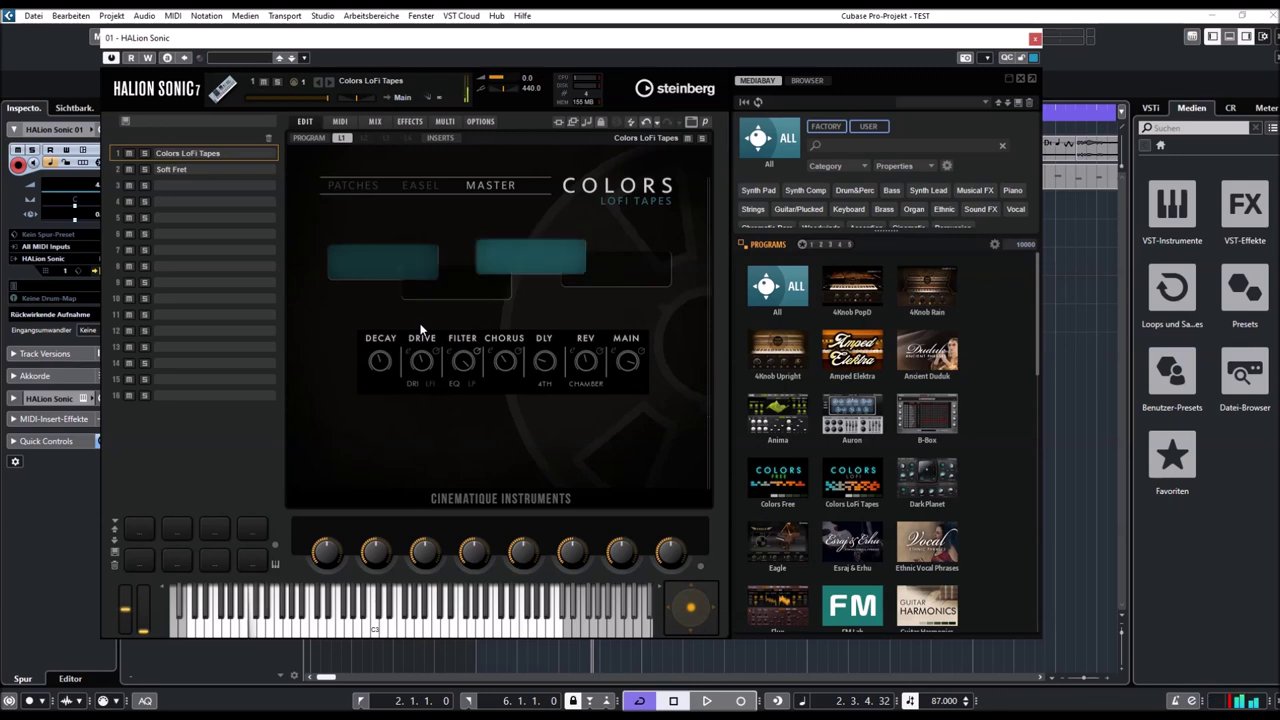
{"action": "left_click", "coordinate": [353, 189]}
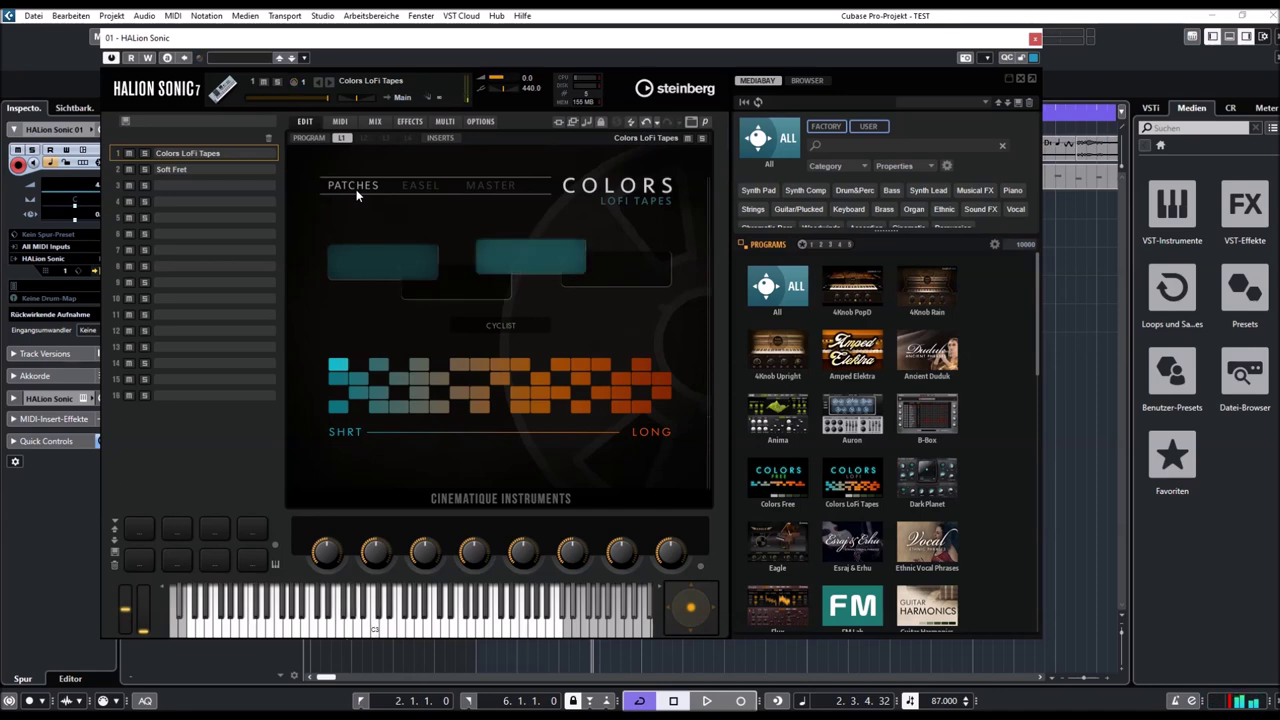
{"action": "left_click", "coordinate": [336, 381]}
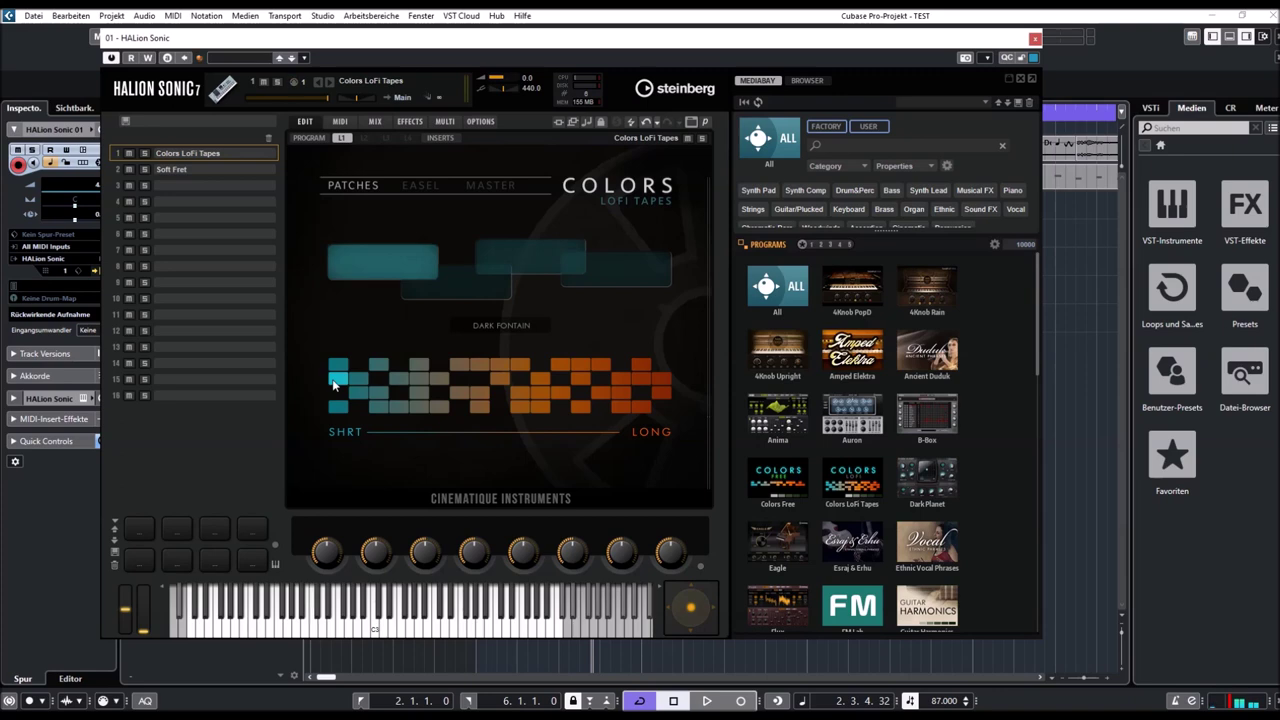
Adjust the Unstable Horn level in Dark Fontain's Easel, display the Tone controls of Unstable Horn and Aged Kalimba, and return to the patches
{"action": "left_click", "coordinate": [412, 187]}
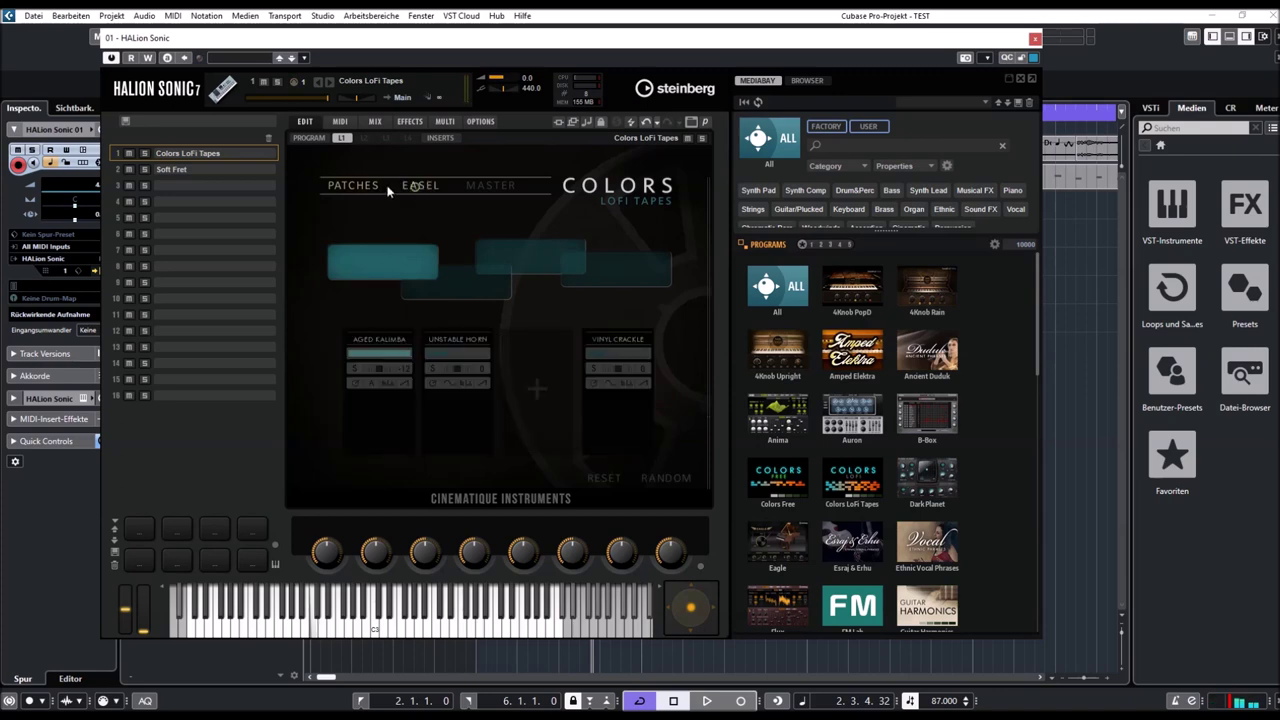
{"action": "left_click", "coordinate": [441, 352]}
{"action": "left_click", "coordinate": [465, 360]}
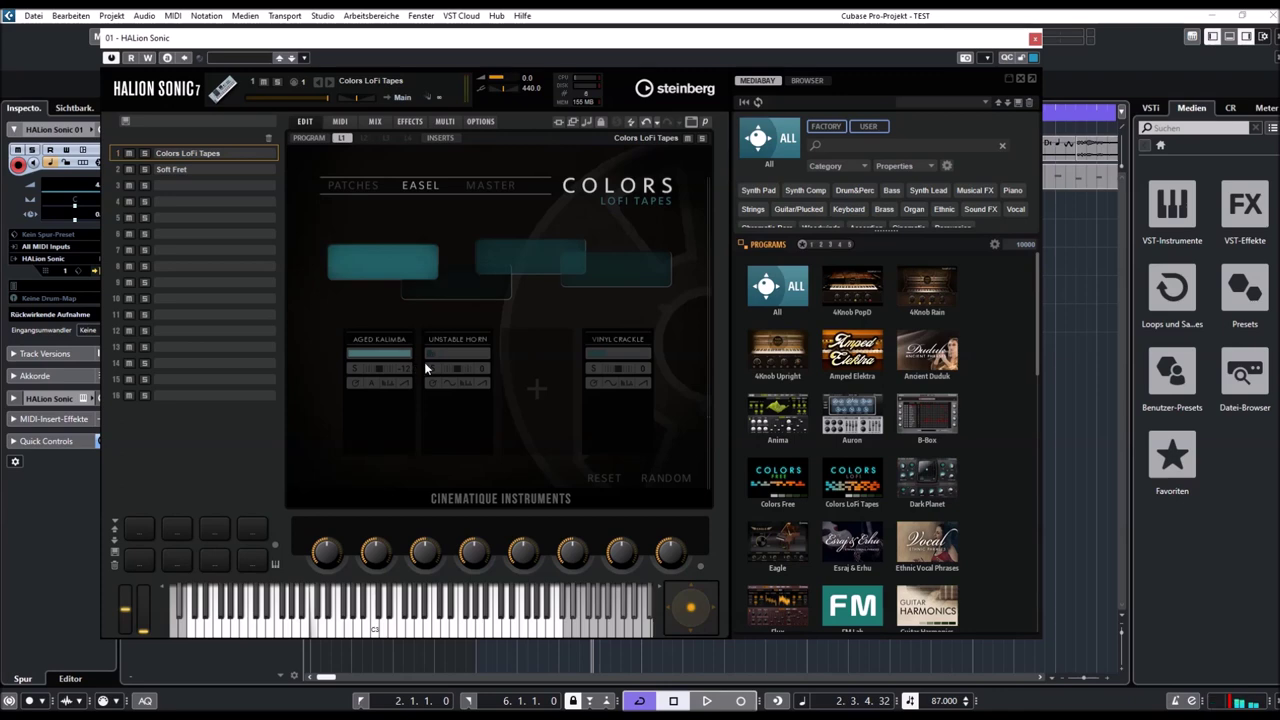
{"action": "left_click", "coordinate": [441, 354]}
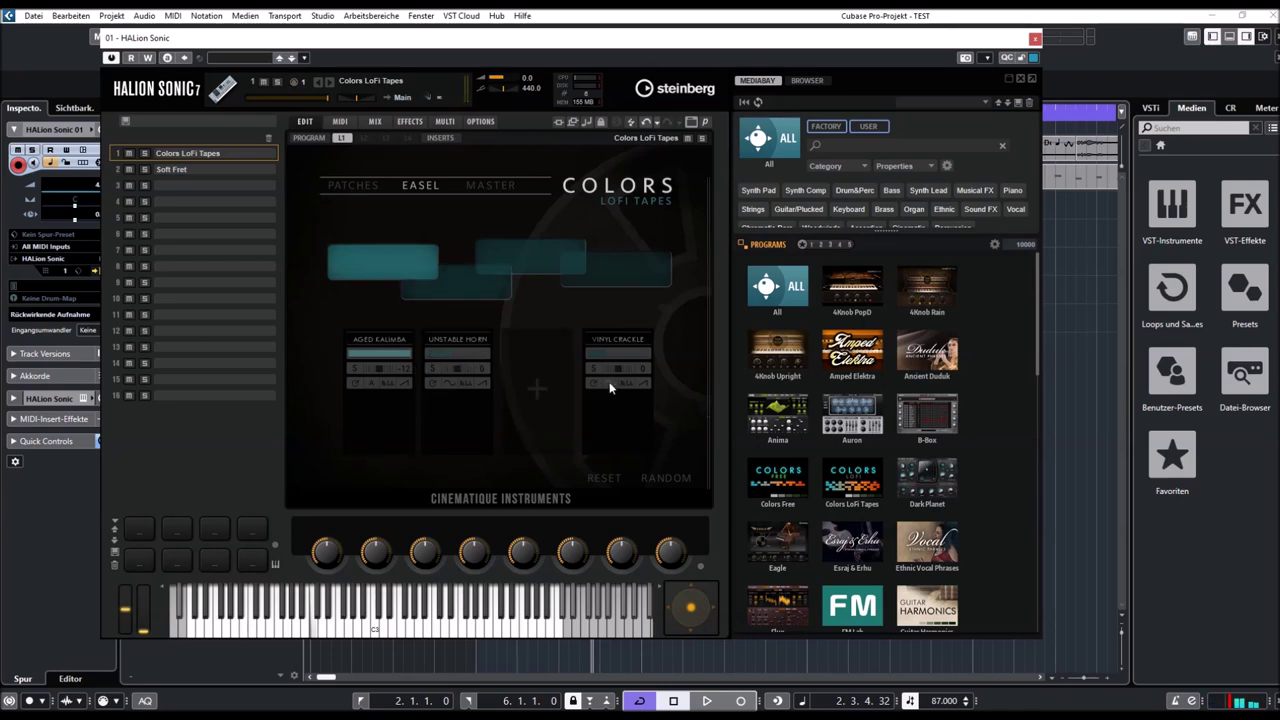
{"action": "left_click", "coordinate": [463, 382]}
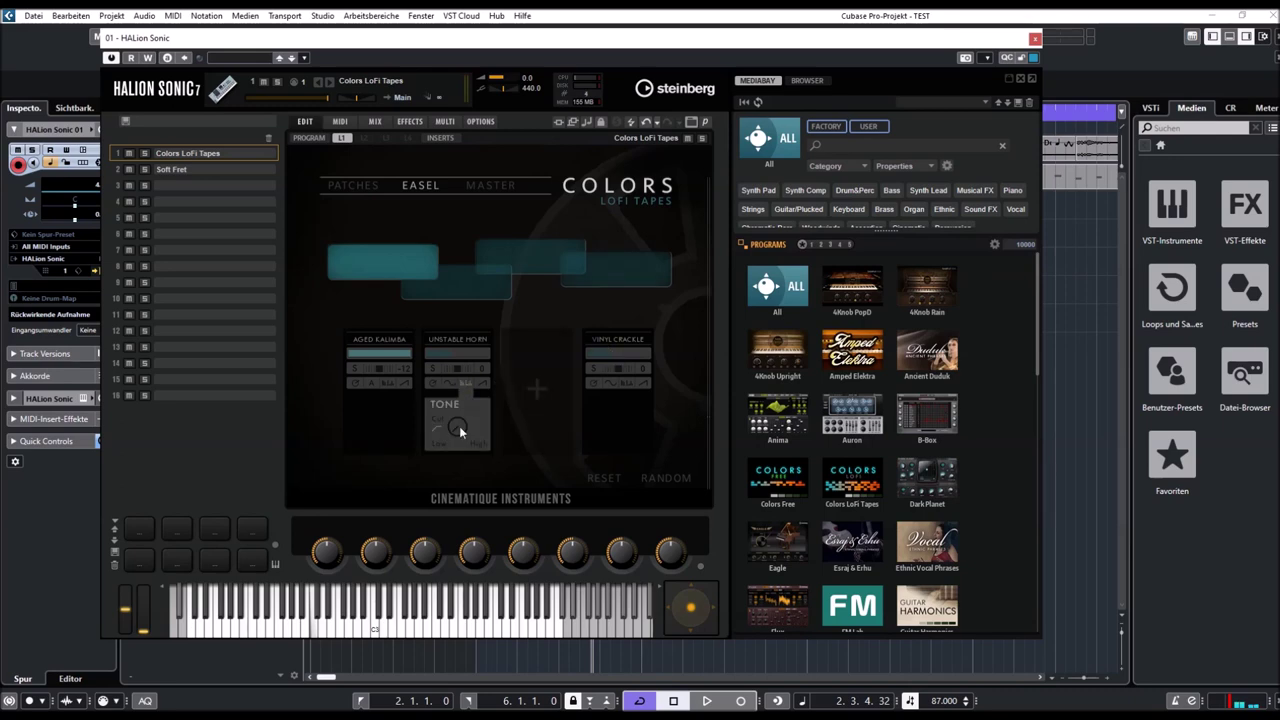
{"action": "left_click", "coordinate": [388, 382]}
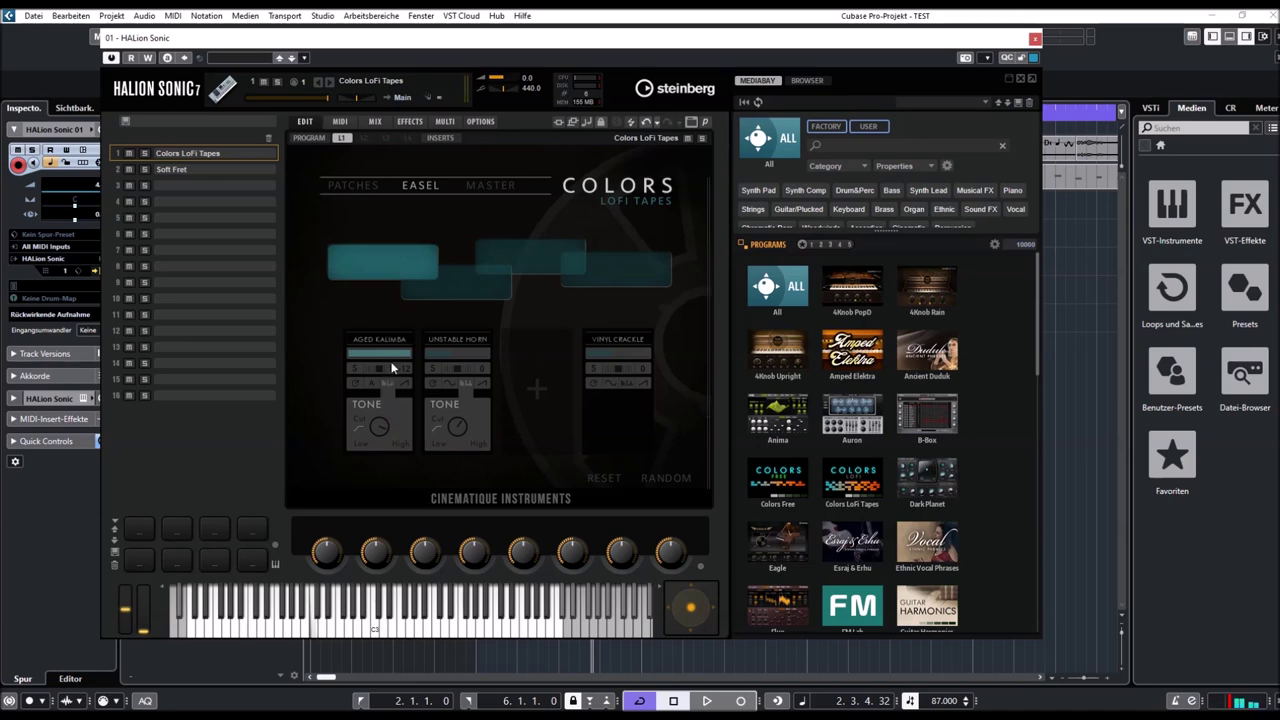
{"action": "left_click", "coordinate": [349, 188]}
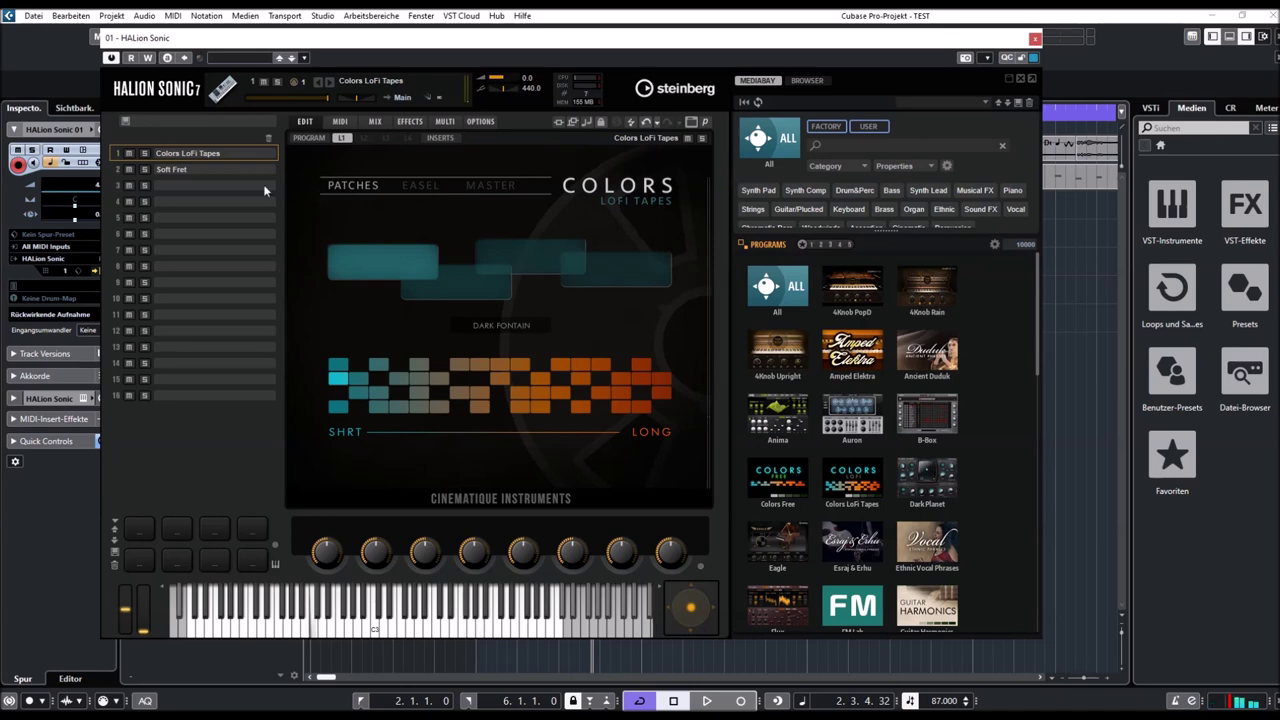
Audition the Super Bowl, In Da Cave, Odd Keys, Aged Bells and Free Drive patches one after another
{"action": "left_click", "coordinate": [338, 407]}
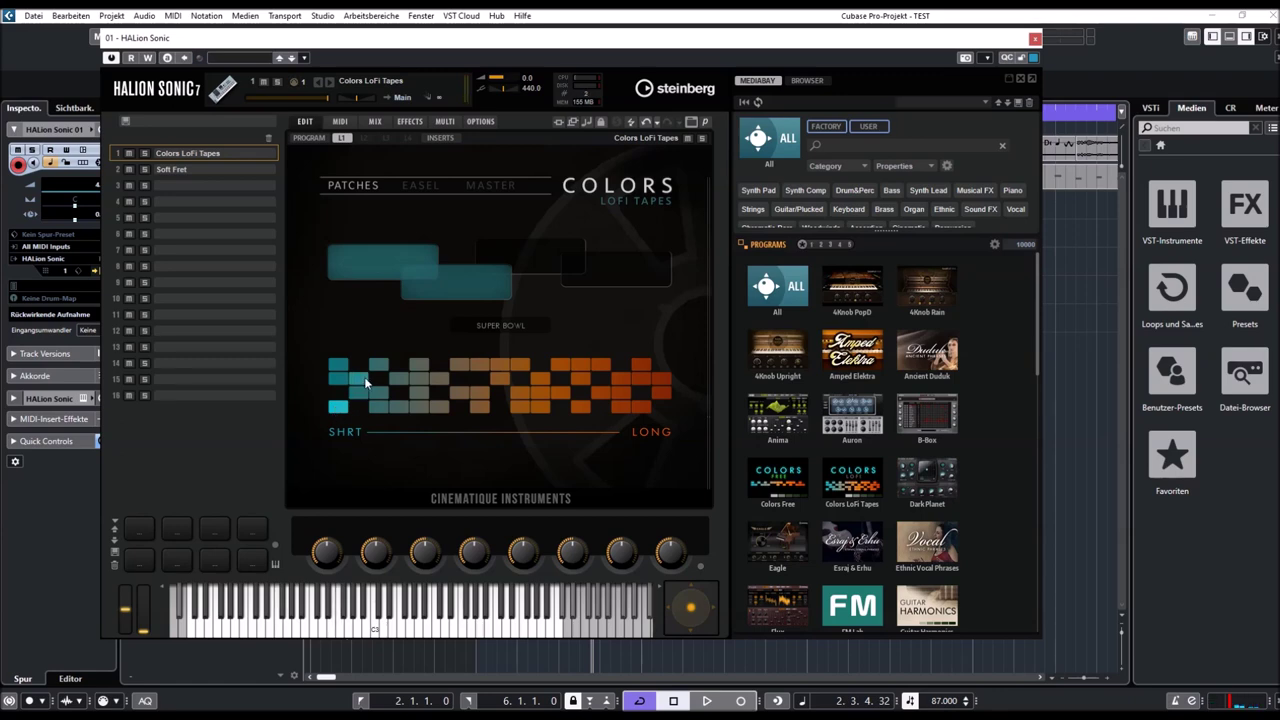
{"action": "left_click", "coordinate": [358, 378]}
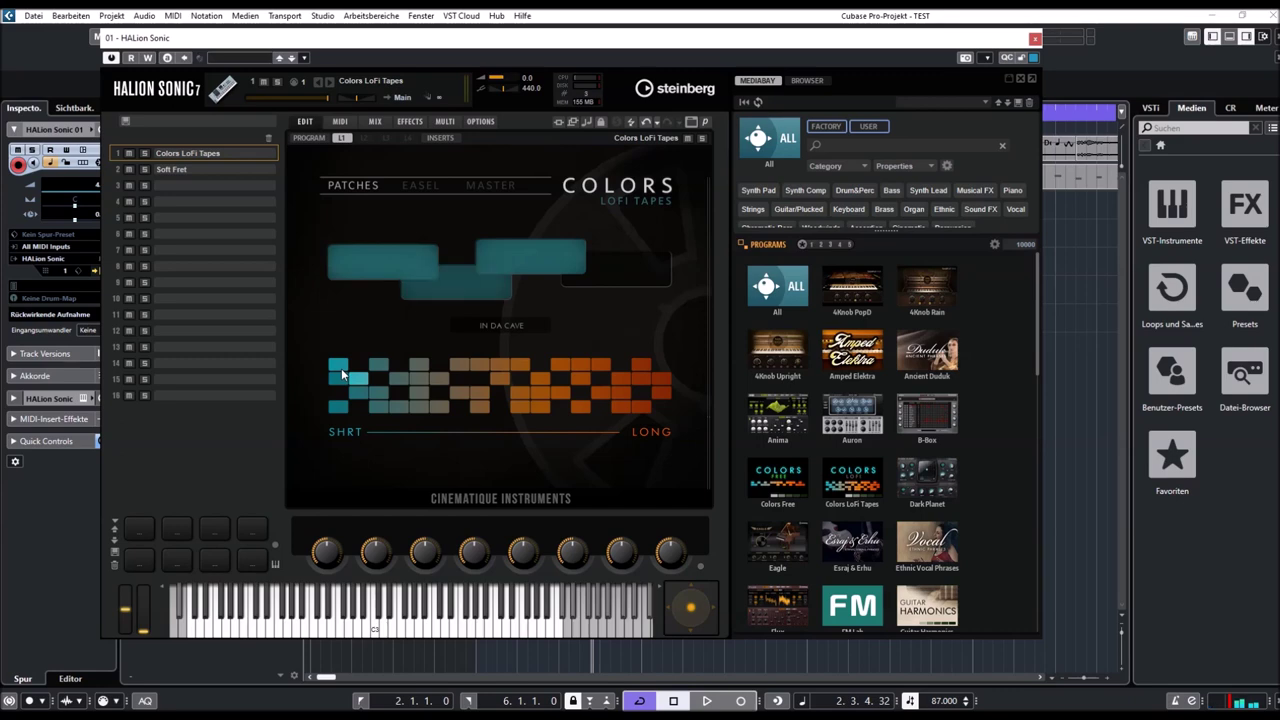
{"action": "left_click", "coordinate": [359, 397]}
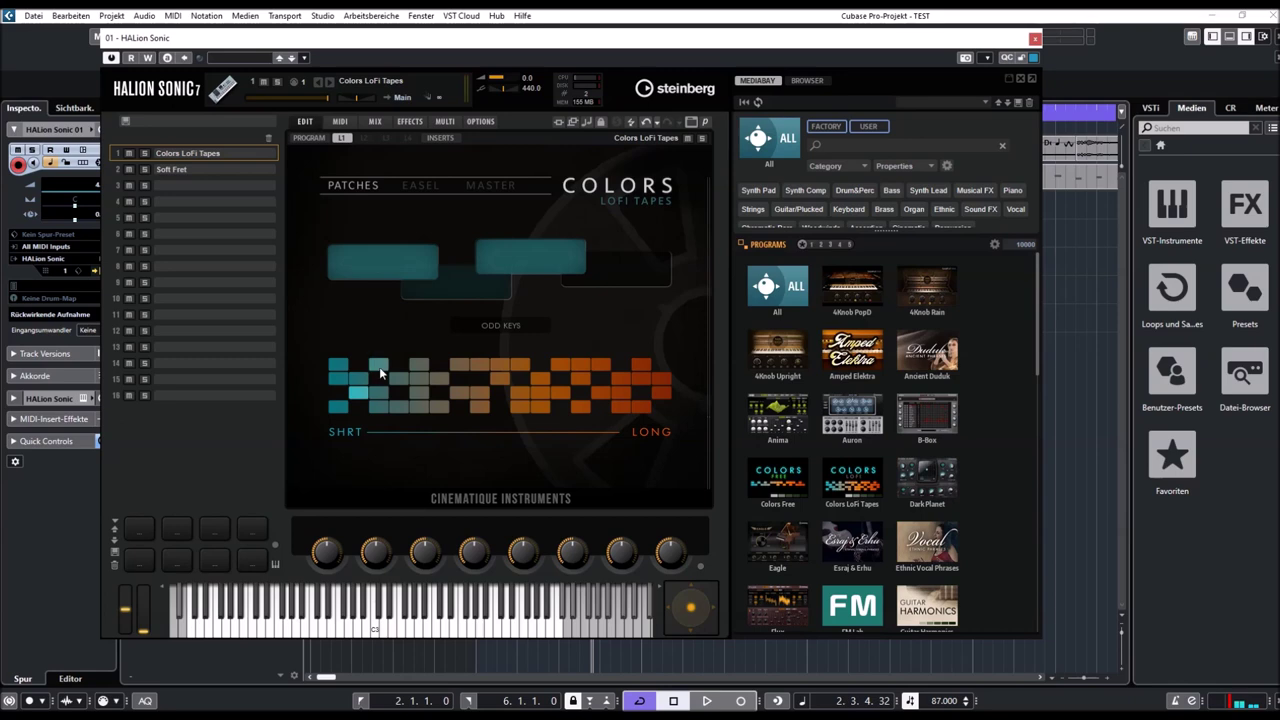
{"action": "left_click", "coordinate": [380, 372]}
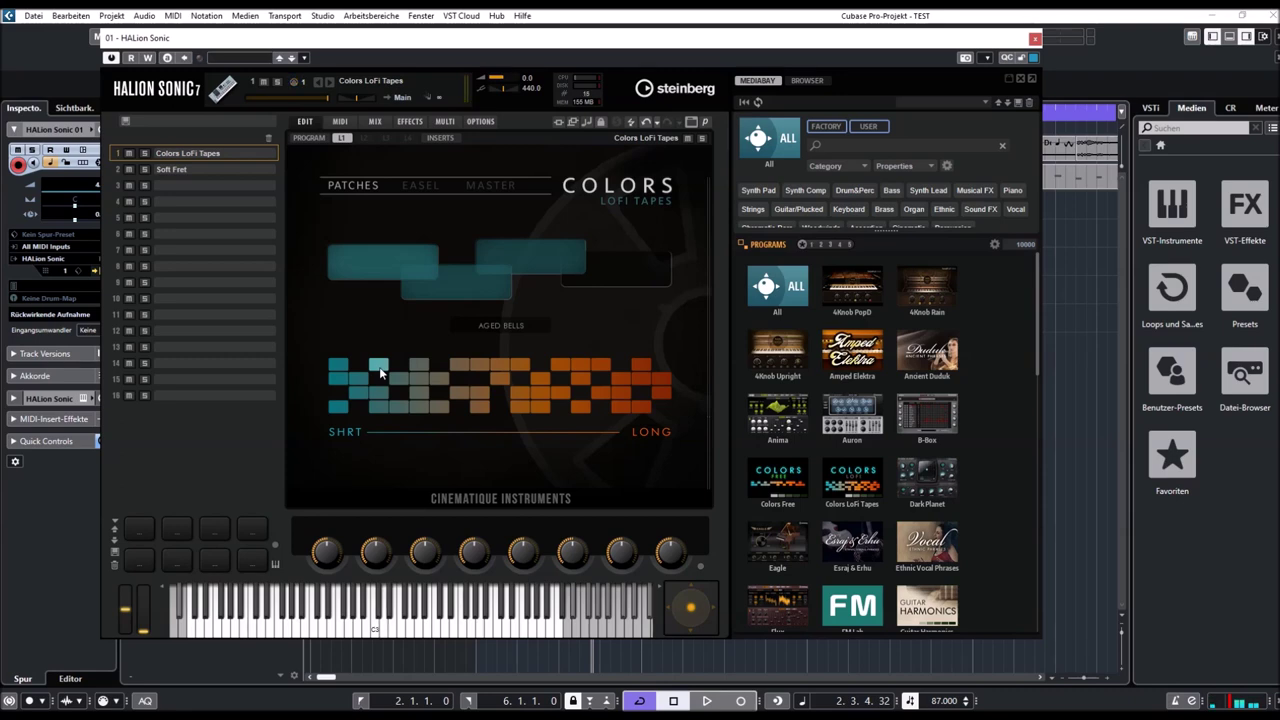
{"action": "left_click", "coordinate": [378, 396]}
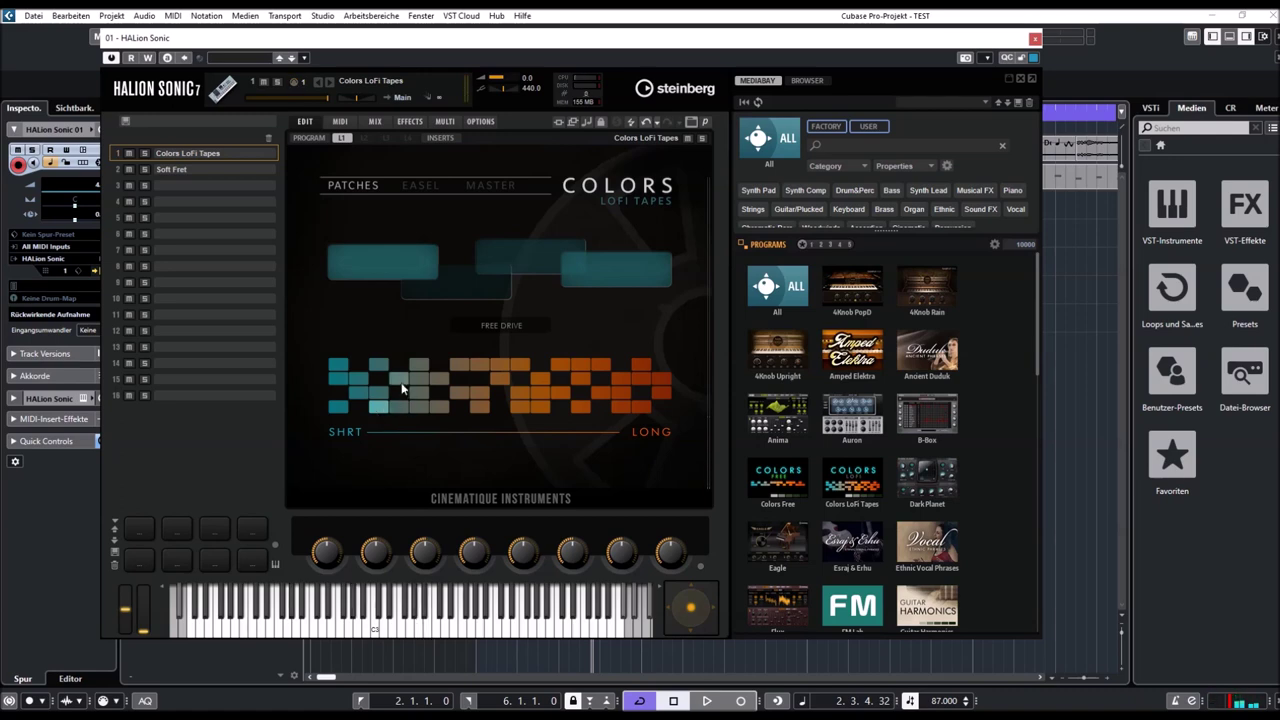
Audition the Ghosty, Gas Light, Prophet of Doom, Blurred Picture and Louisiana patches, ending with Dark Gnarf loaded
{"action": "left_click", "coordinate": [387, 378]}
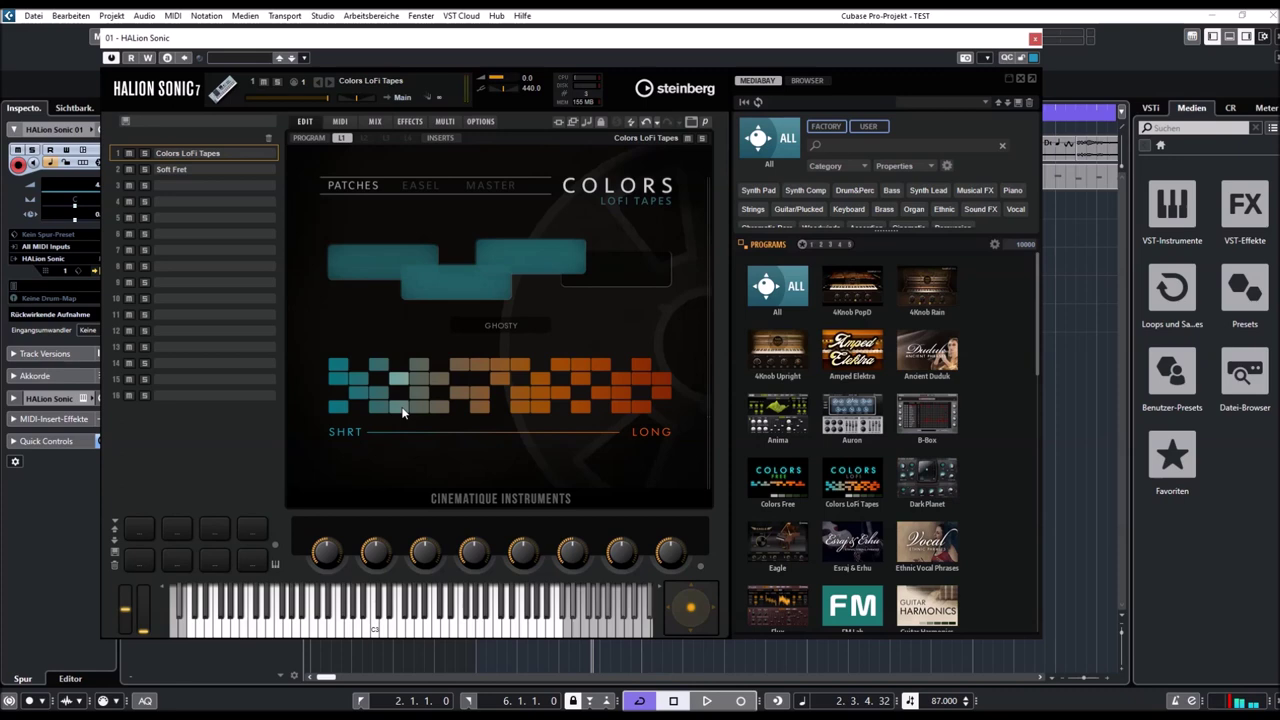
{"action": "left_click", "coordinate": [402, 410]}
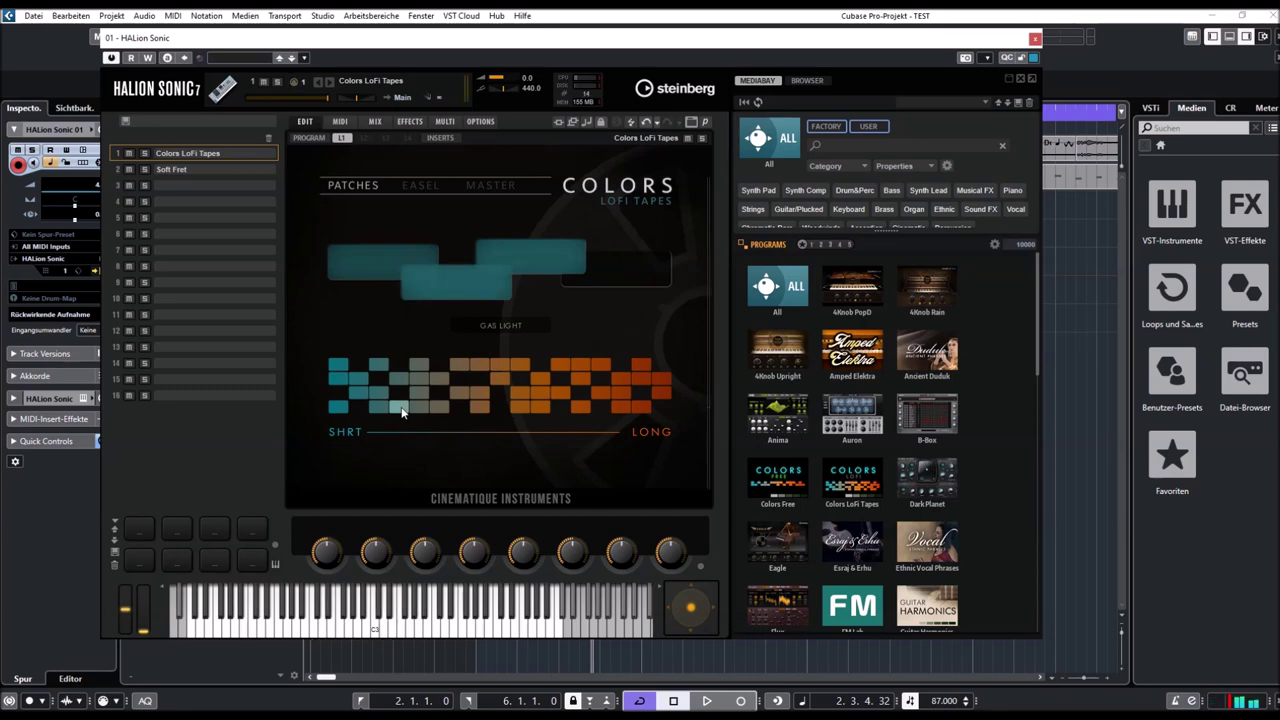
{"action": "left_click", "coordinate": [421, 372]}
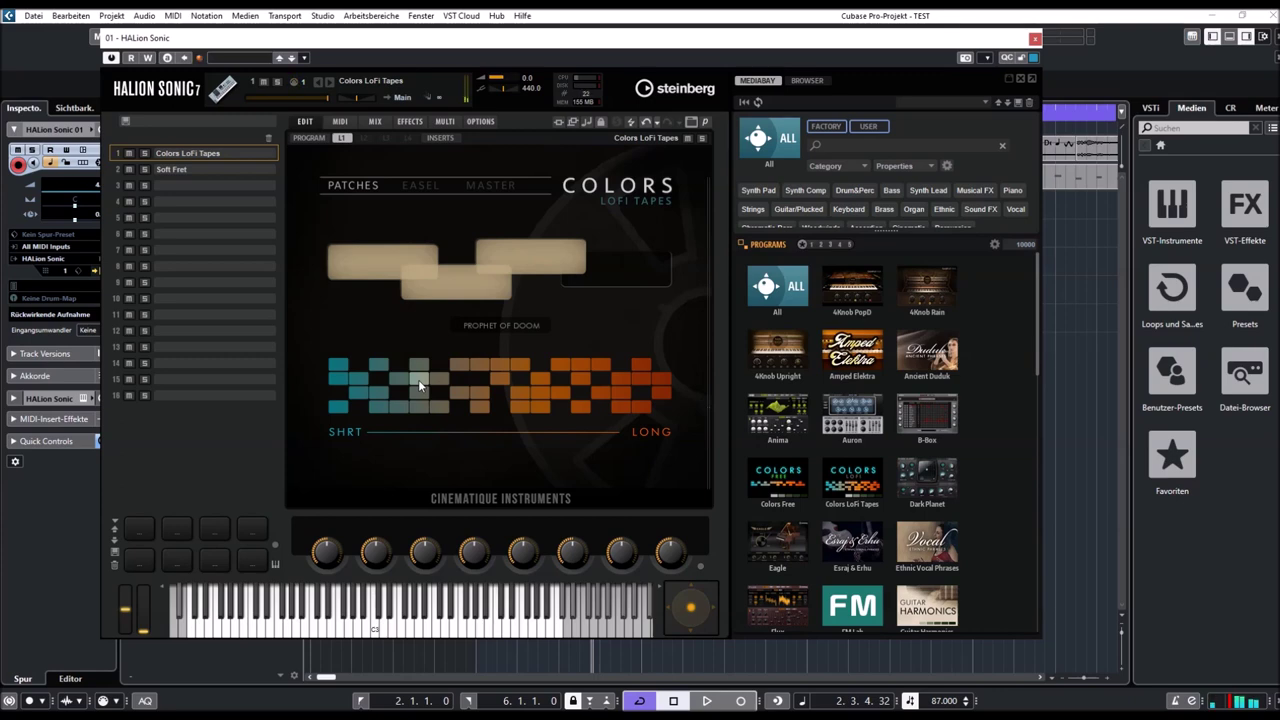
{"action": "left_click", "coordinate": [419, 388]}
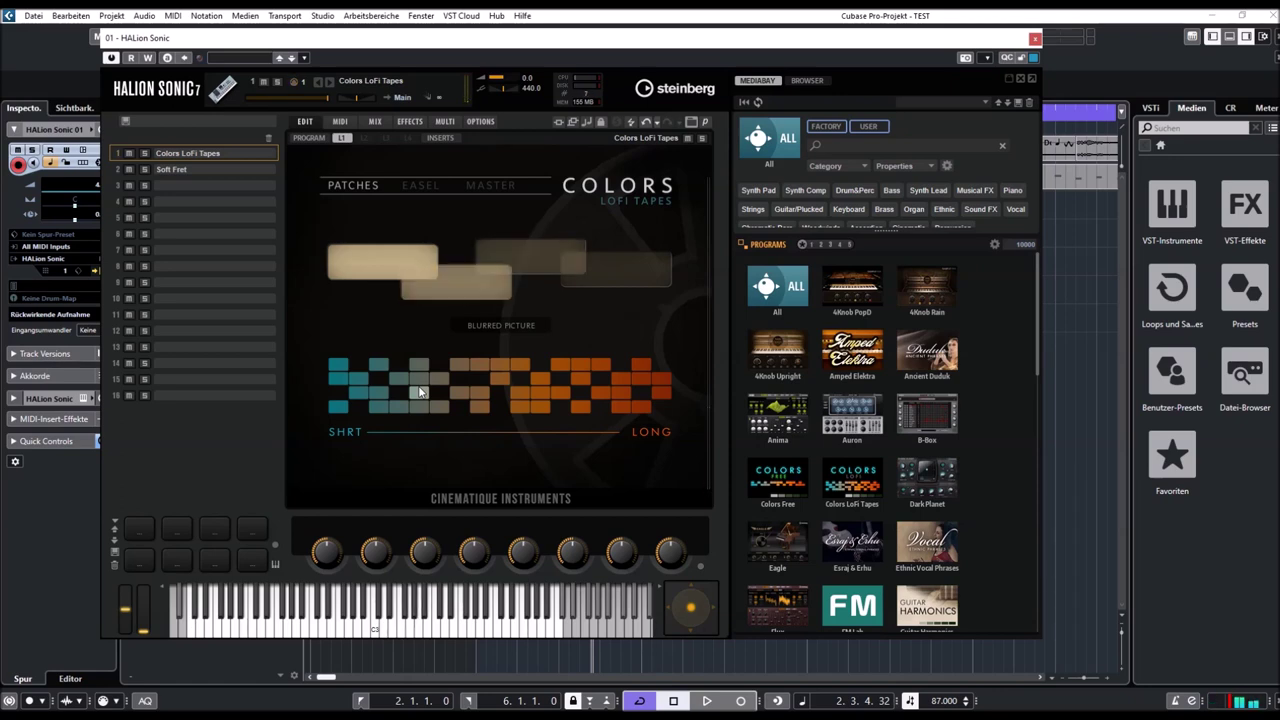
{"action": "left_click", "coordinate": [417, 412]}
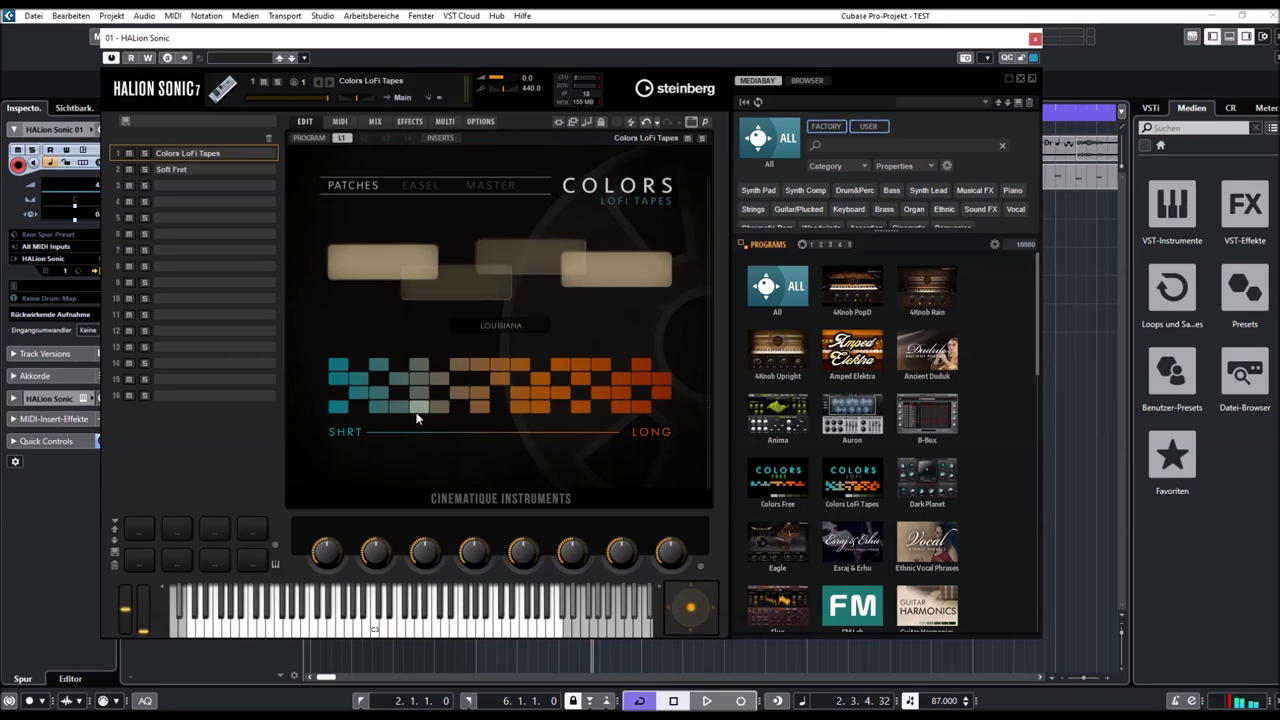
{"action": "left_click", "coordinate": [444, 381]}
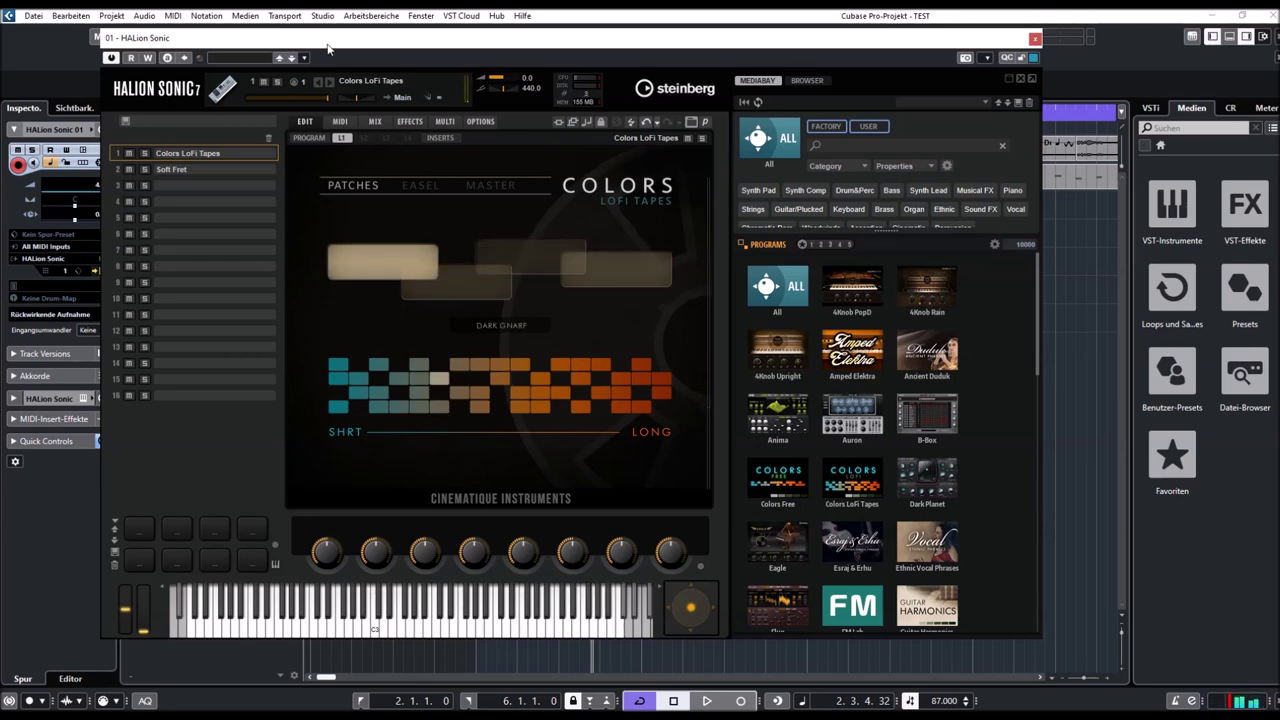
Move the instrument window aside and raise the HALion Sonic 01 track's volume to 1.16
{"action": "left_click_drag", "start_coordinate": [328, 47], "coordinate": [390, 41]}
{"action": "left_click_drag", "start_coordinate": [86, 197], "coordinate": [96, 199]}
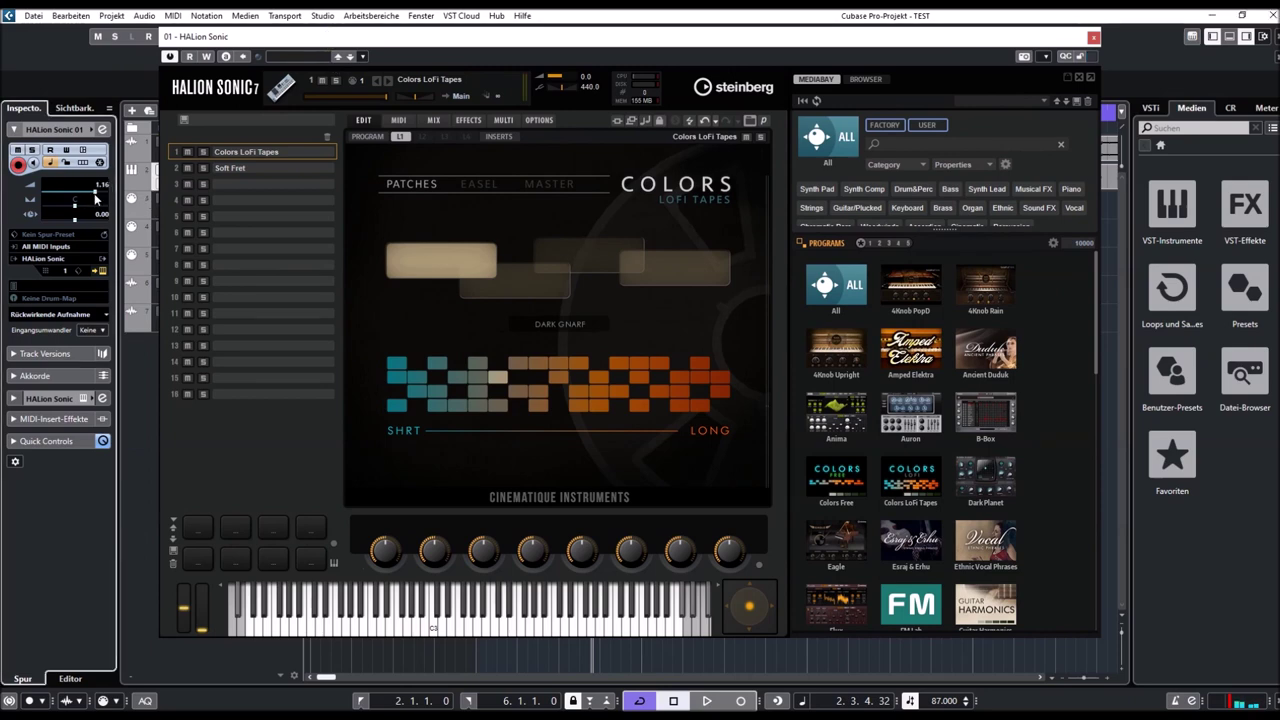
{"action": "left_click_drag", "start_coordinate": [426, 43], "coordinate": [395, 43]}
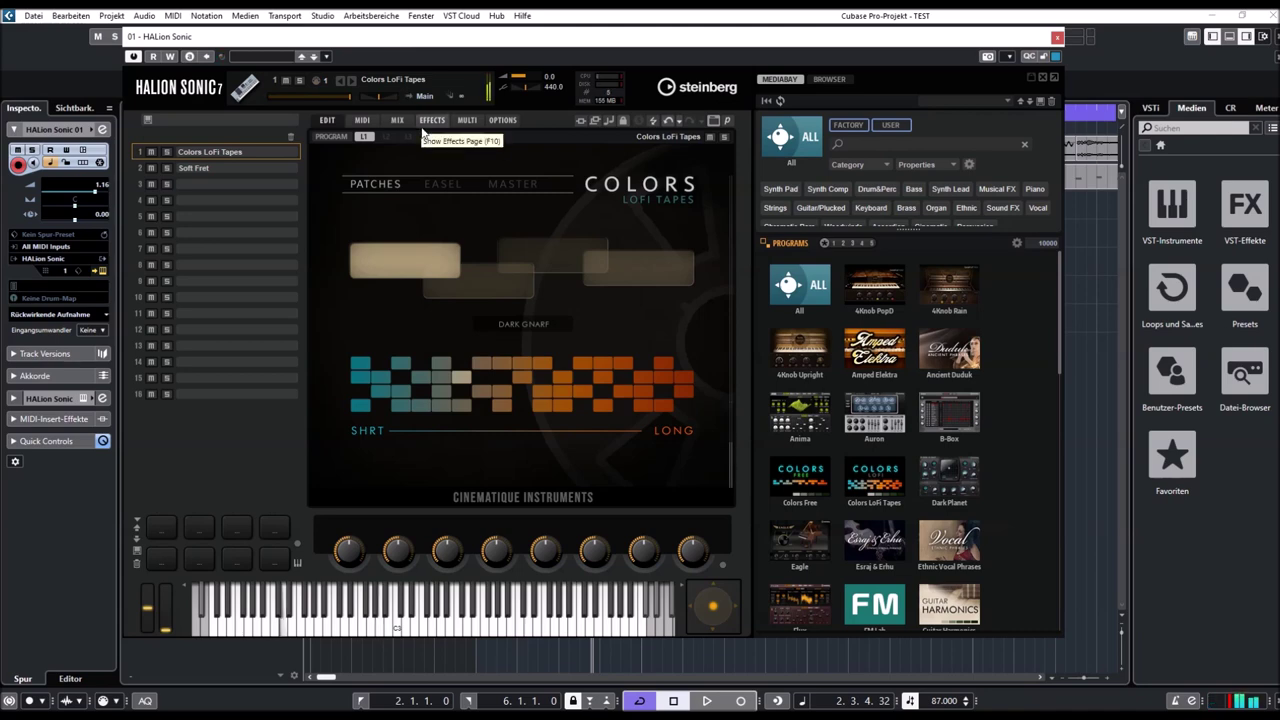
Display the Tone controls of Old Gong, Diving Deep and Tape Rattle in Dark Gnarf's Easel, and return to the patches without resetting
{"action": "left_click", "coordinate": [438, 186]}
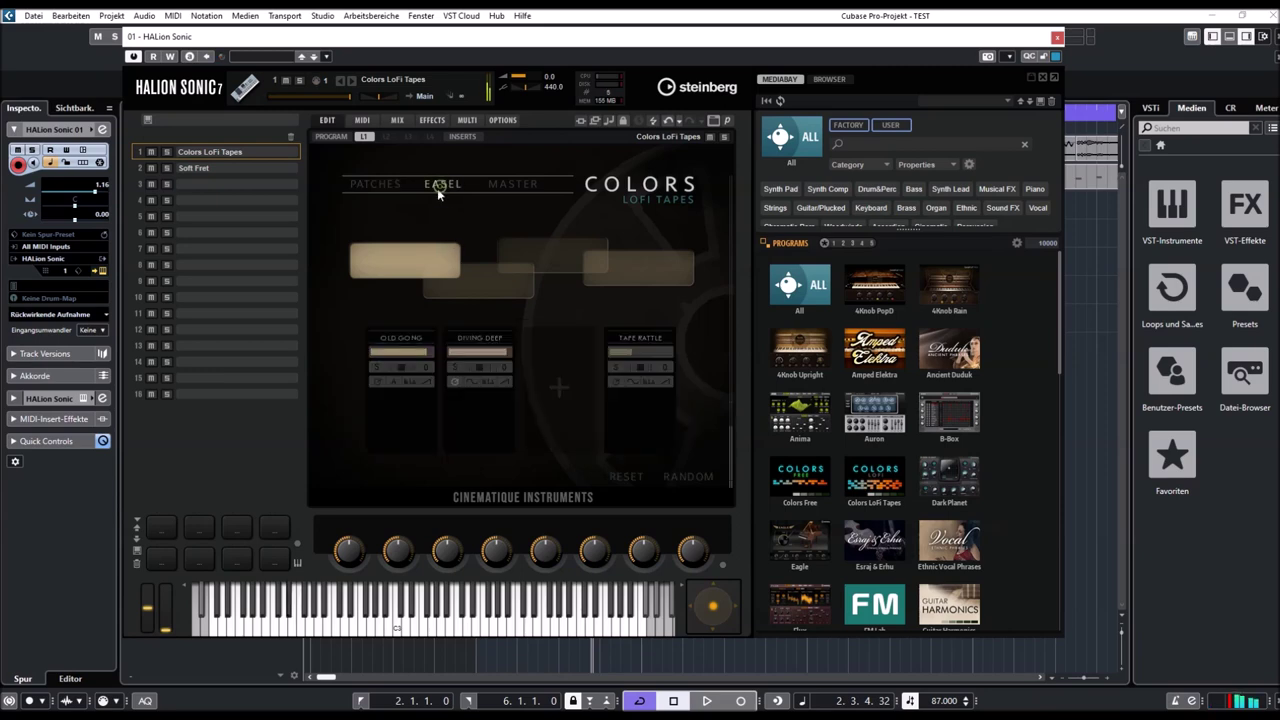
{"action": "left_click", "coordinate": [409, 382]}
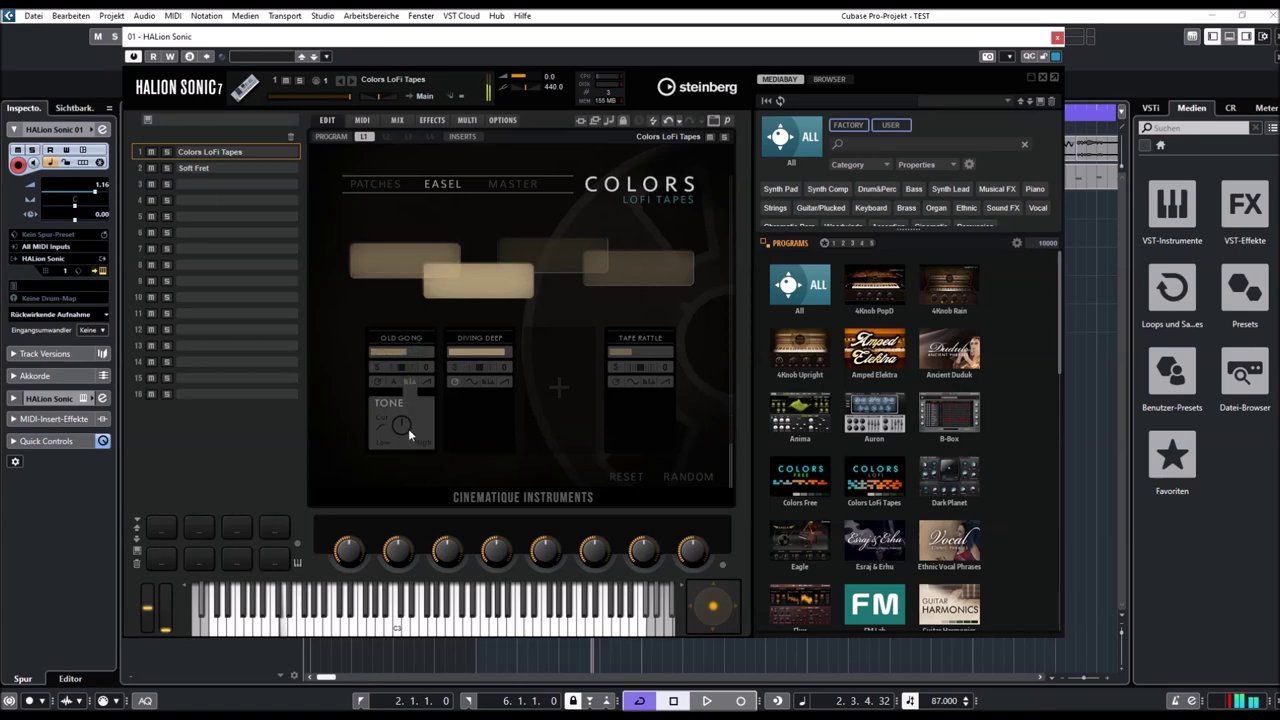
{"action": "left_click", "coordinate": [487, 386]}
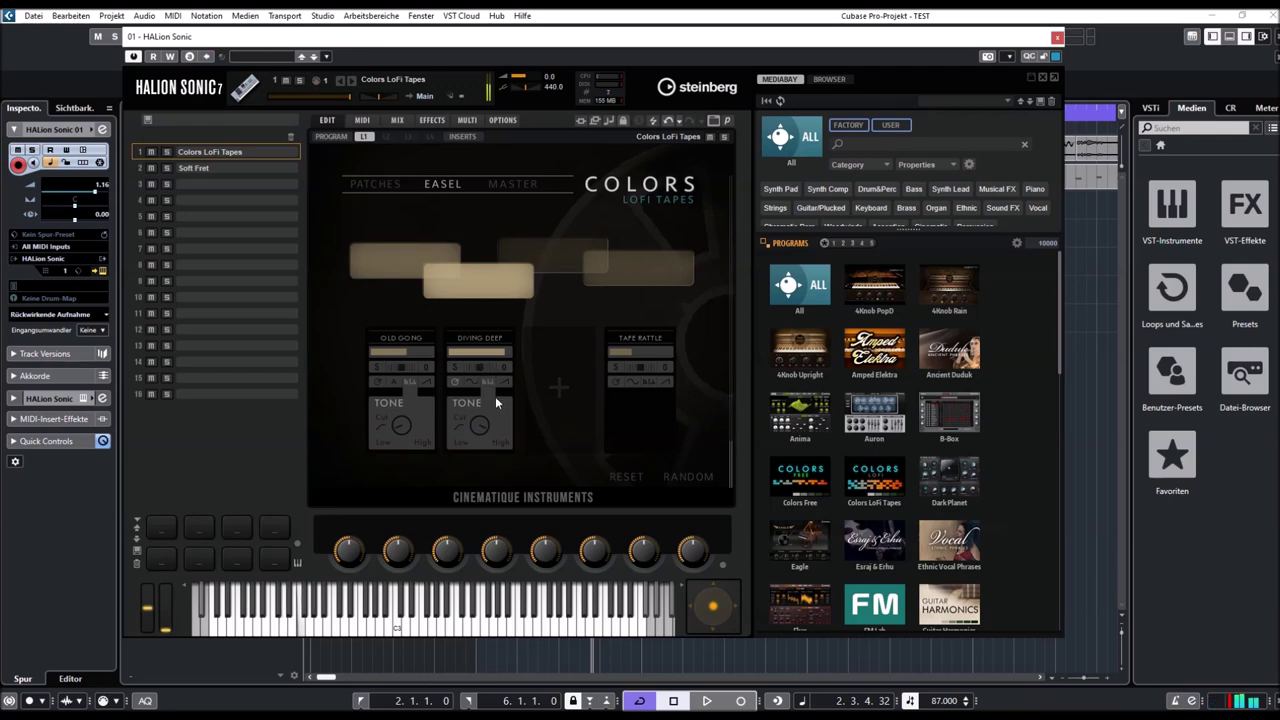
{"action": "left_click", "coordinate": [652, 383]}
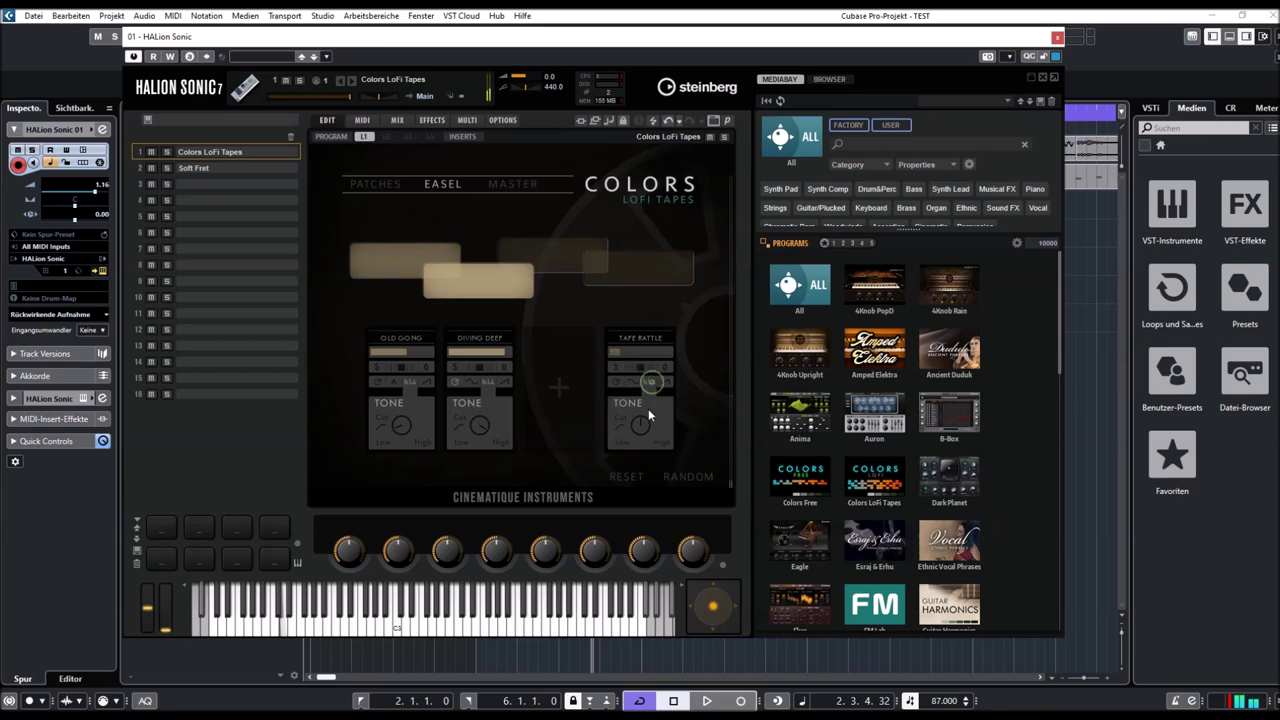
{"action": "left_click", "coordinate": [637, 478]}
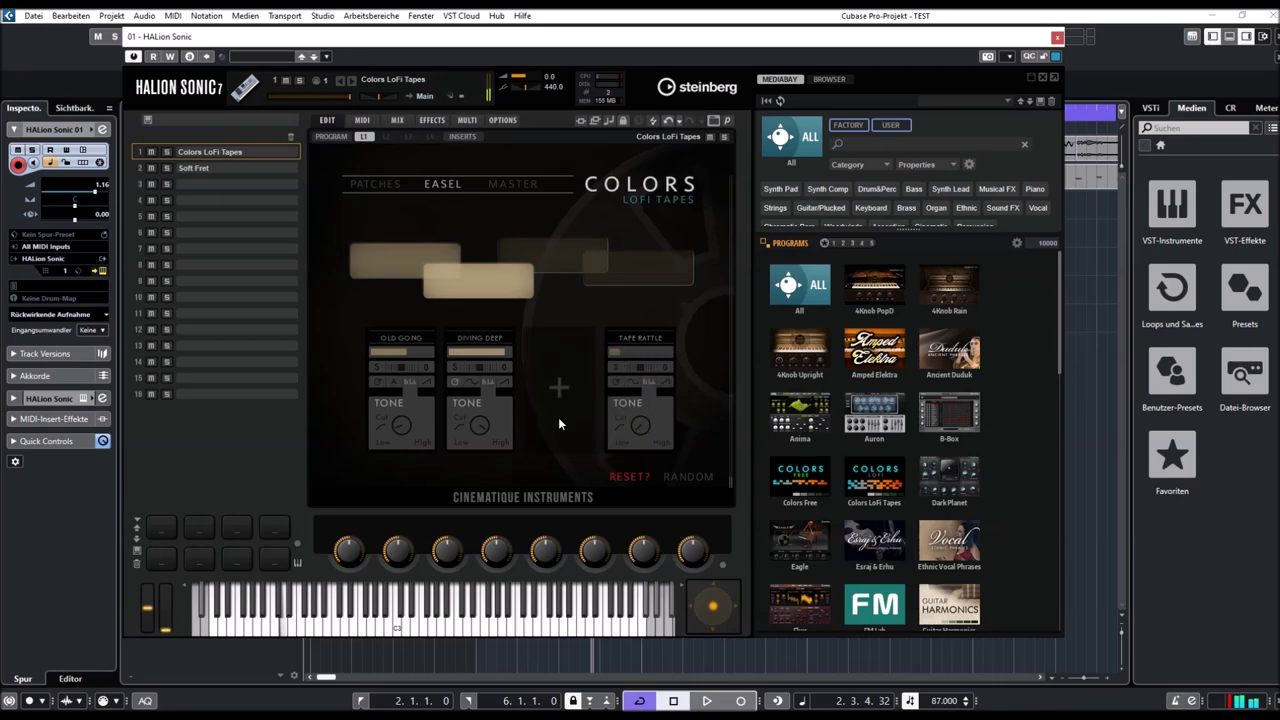
{"action": "left_click", "coordinate": [381, 180]}
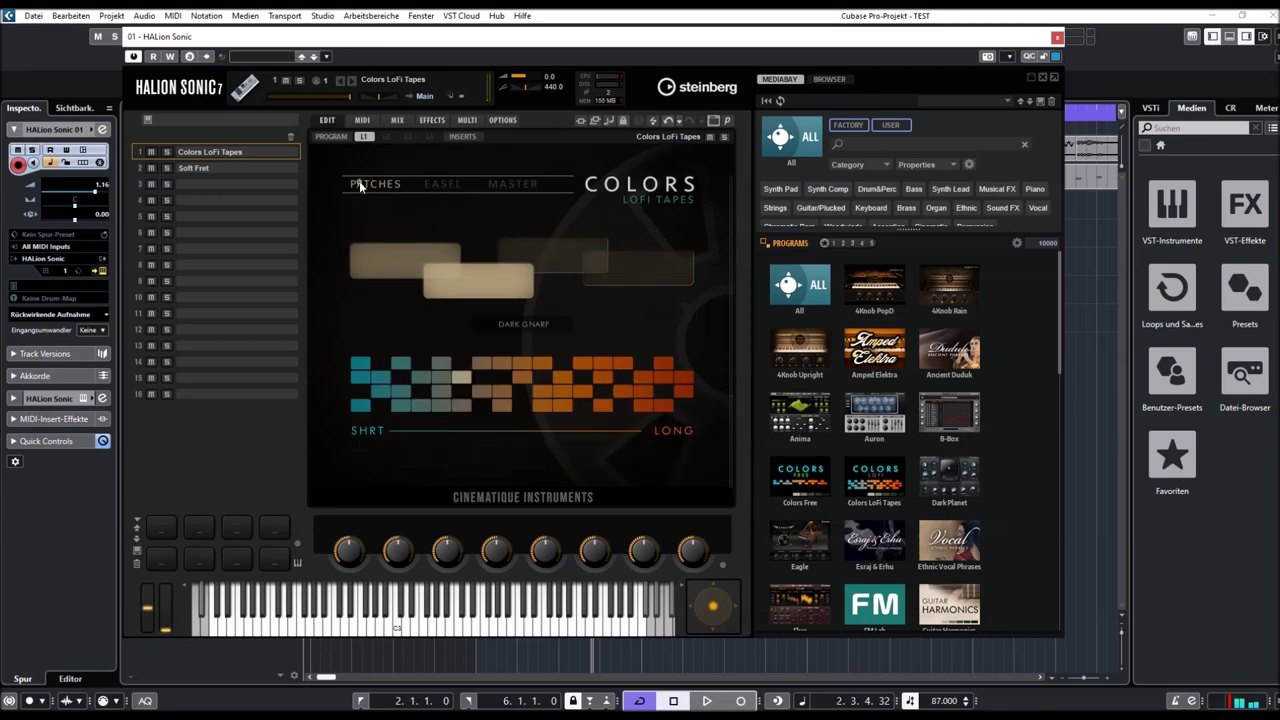
Audition the Vintage Saw, Noisy Race, Wecorgan, Mantra and Thursday Synth patches, plus the patch directly below Thursday Synth
{"action": "left_click", "coordinate": [463, 406]}
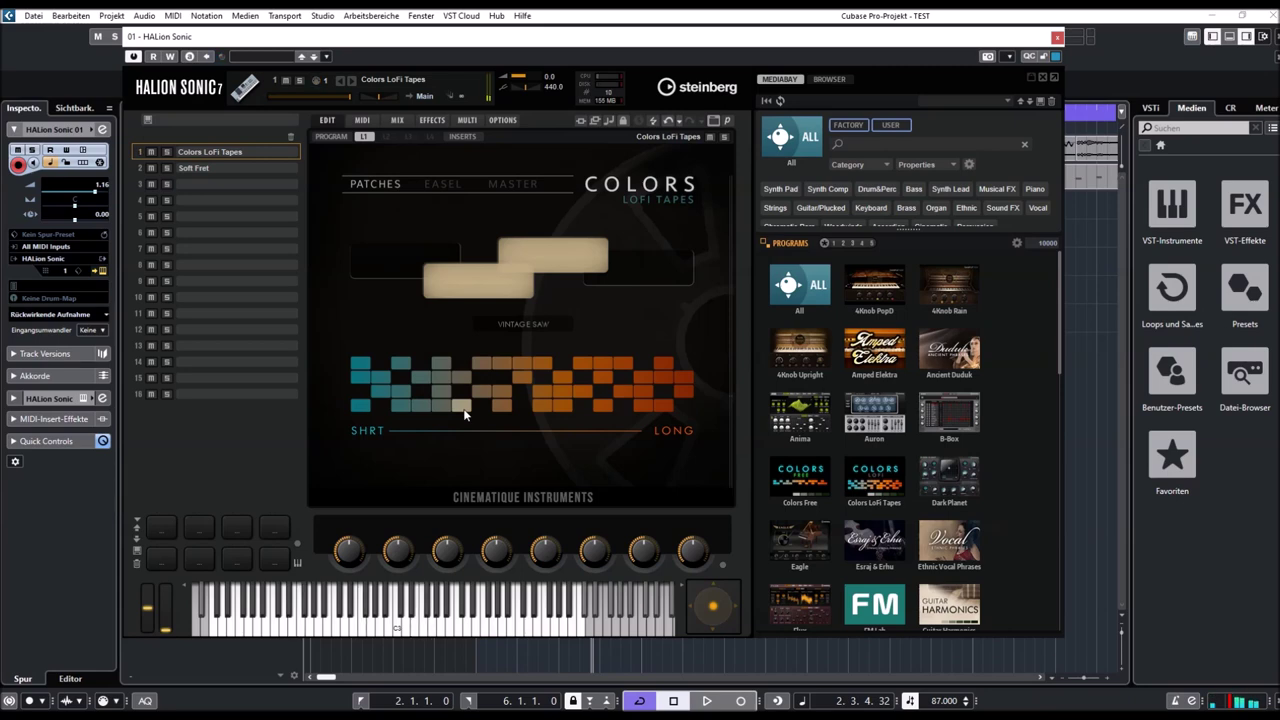
{"action": "left_click", "coordinate": [481, 363]}
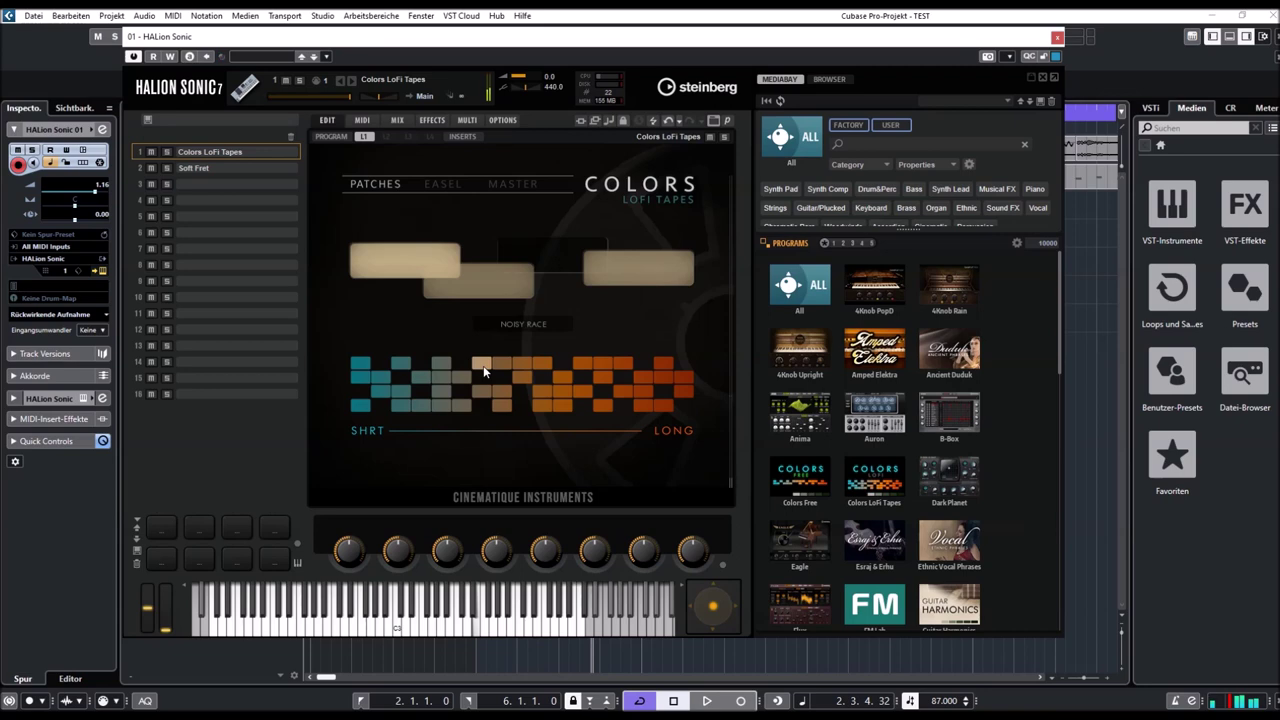
{"action": "left_click", "coordinate": [483, 395]}
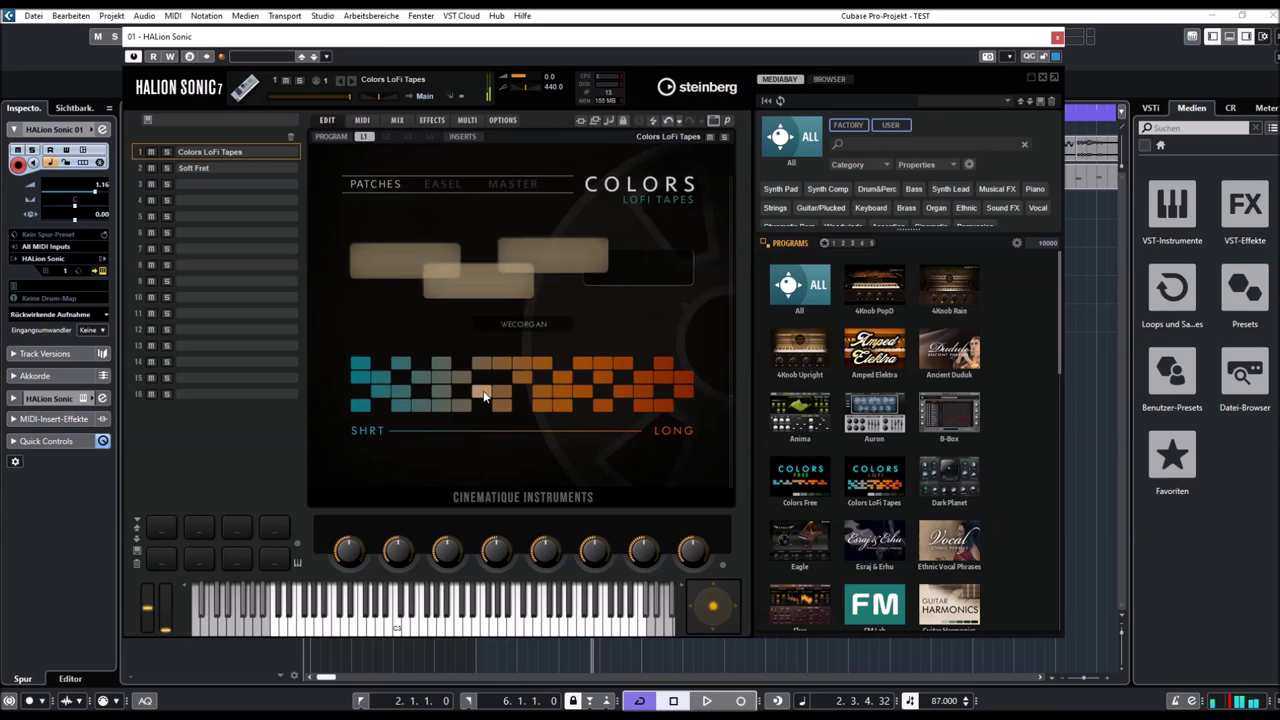
{"action": "left_click", "coordinate": [501, 365]}
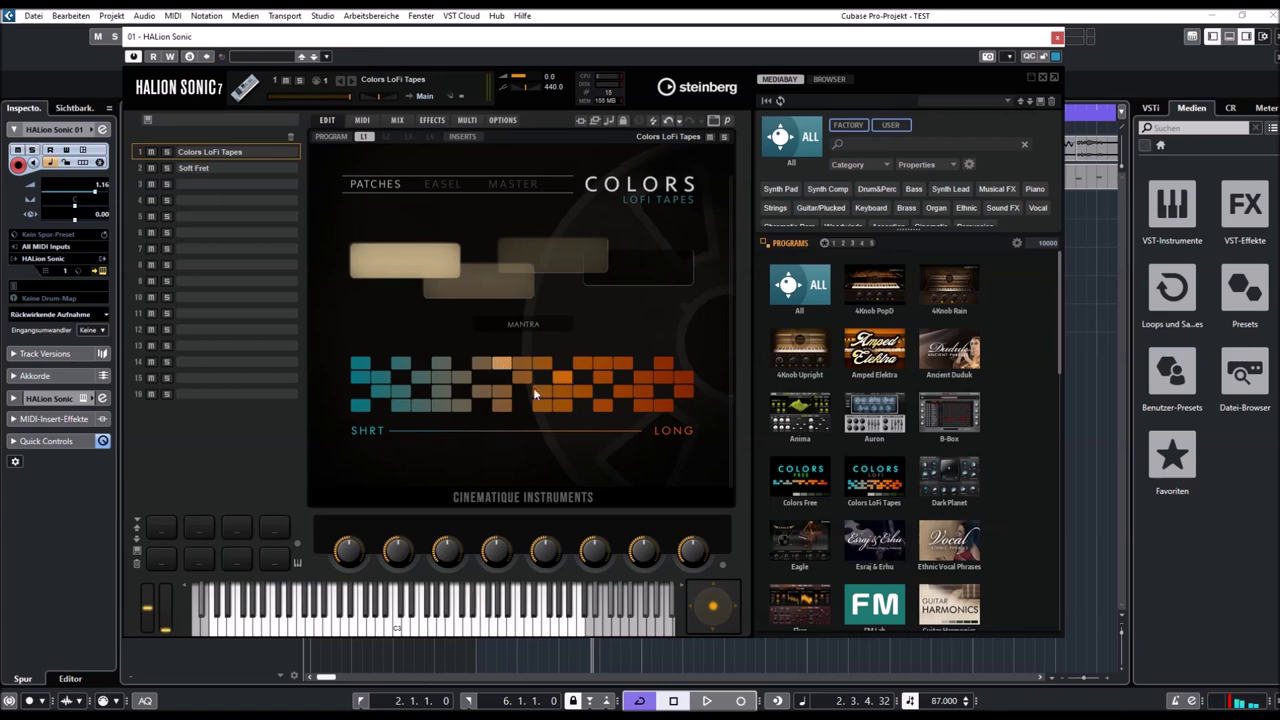
{"action": "left_click", "coordinate": [506, 394]}
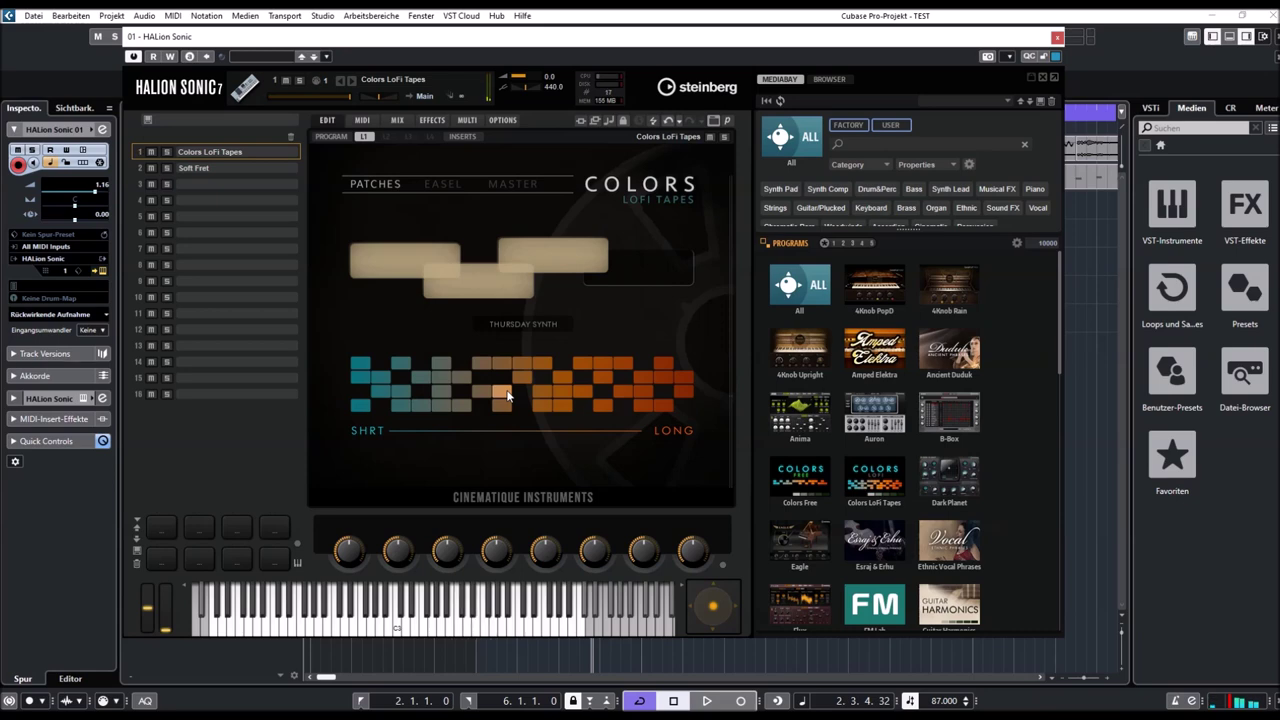
{"action": "left_click", "coordinate": [510, 413]}
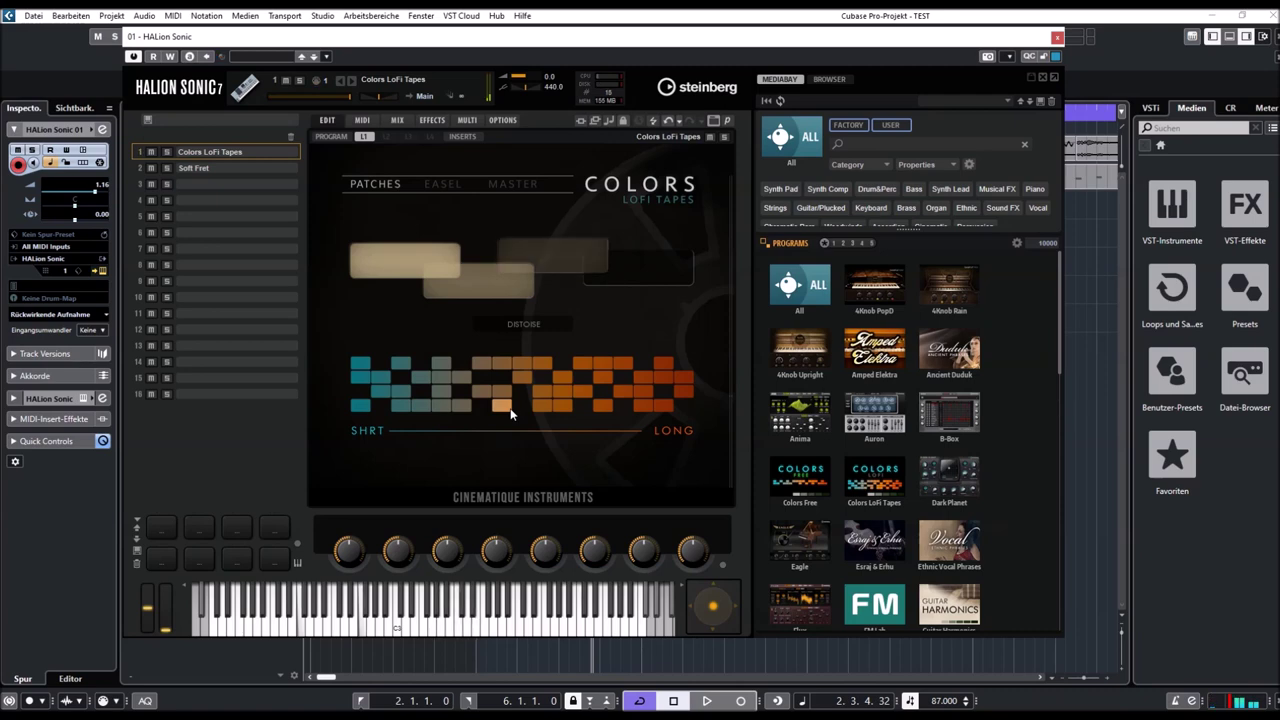
Audition the 60 Glass, Deep Sea, Wobble, Guitar Synth, Under Swirl and Comptable Brass patches one after another
{"action": "left_click", "coordinate": [506, 361]}
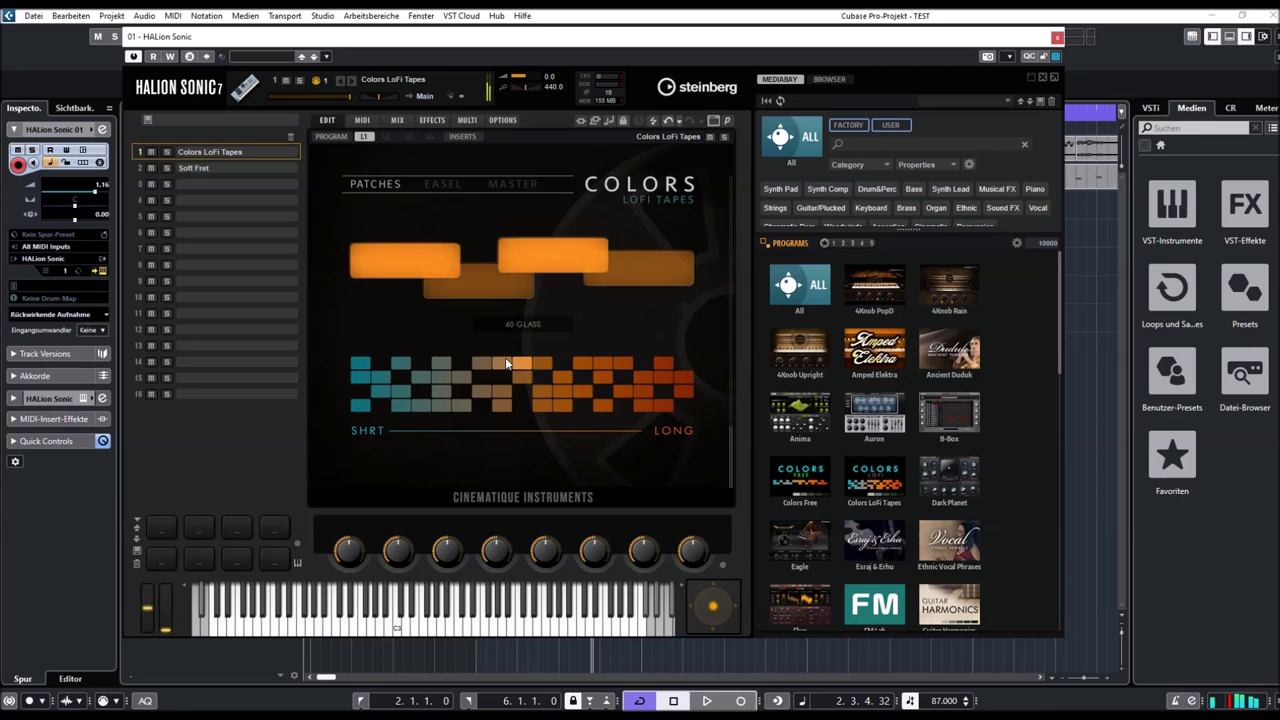
{"action": "left_click", "coordinate": [525, 378]}
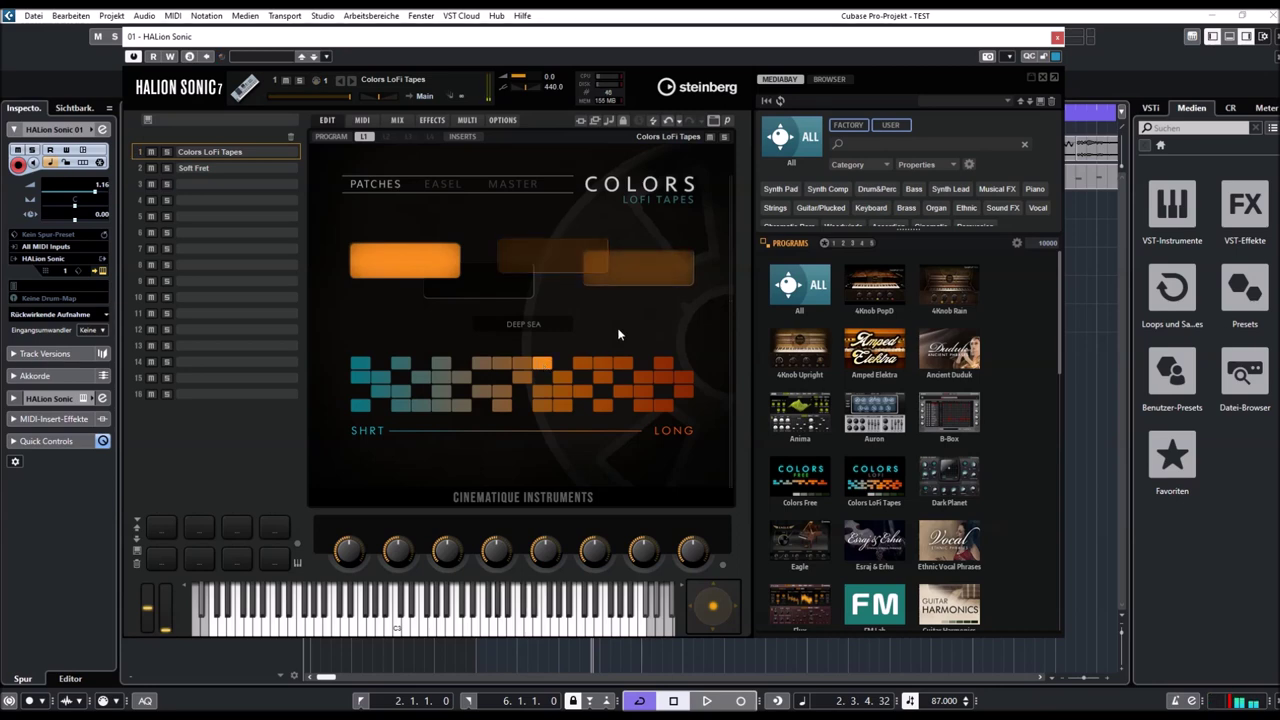
{"action": "left_click", "coordinate": [538, 388]}
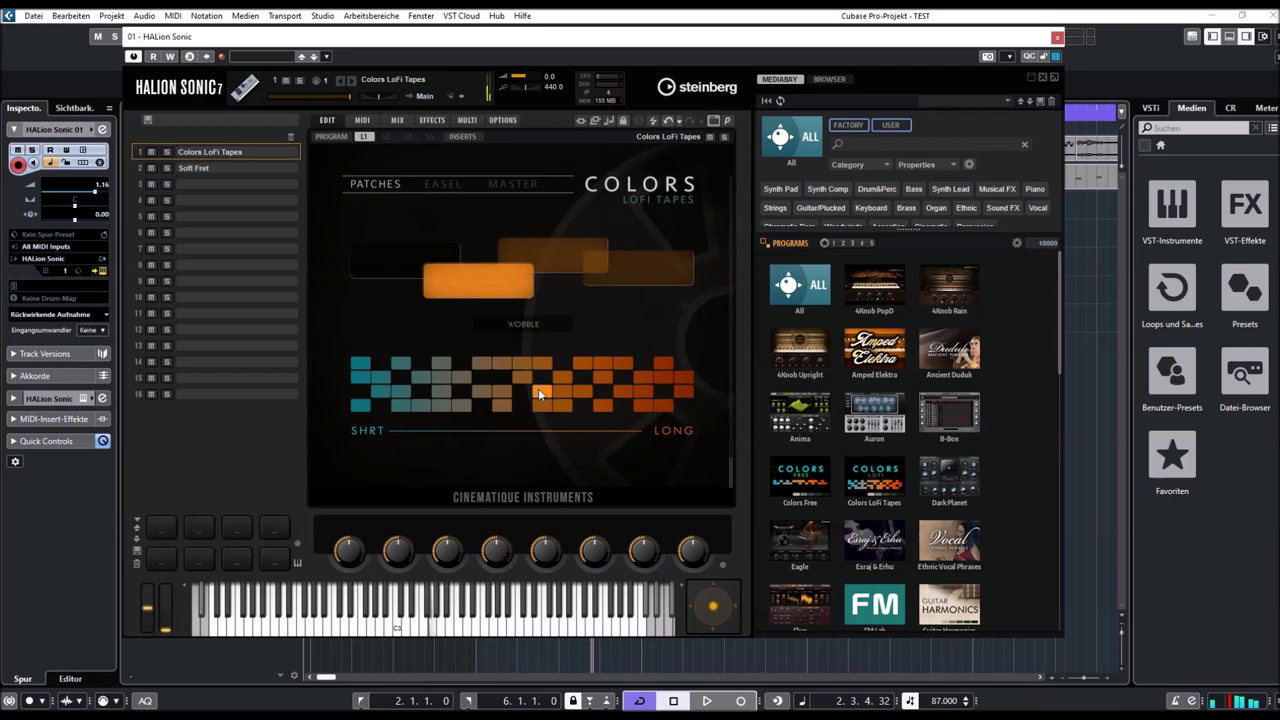
{"action": "left_click", "coordinate": [540, 404]}
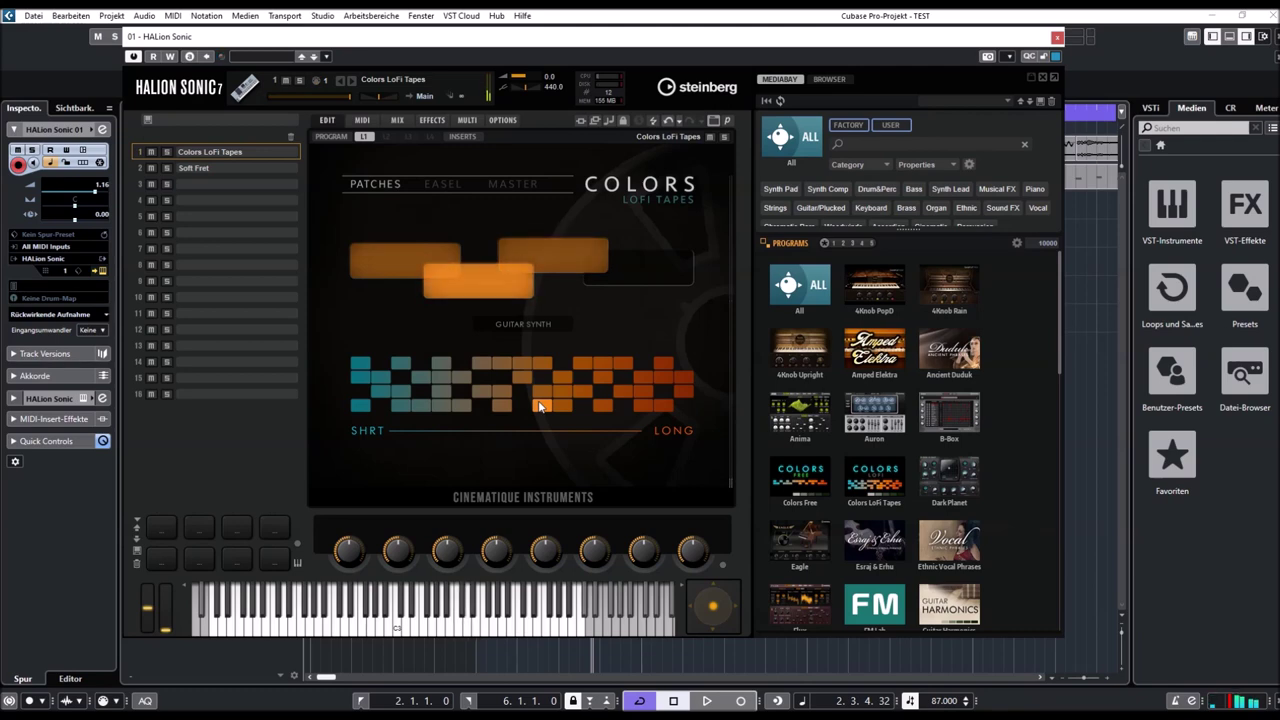
{"action": "left_click", "coordinate": [560, 382]}
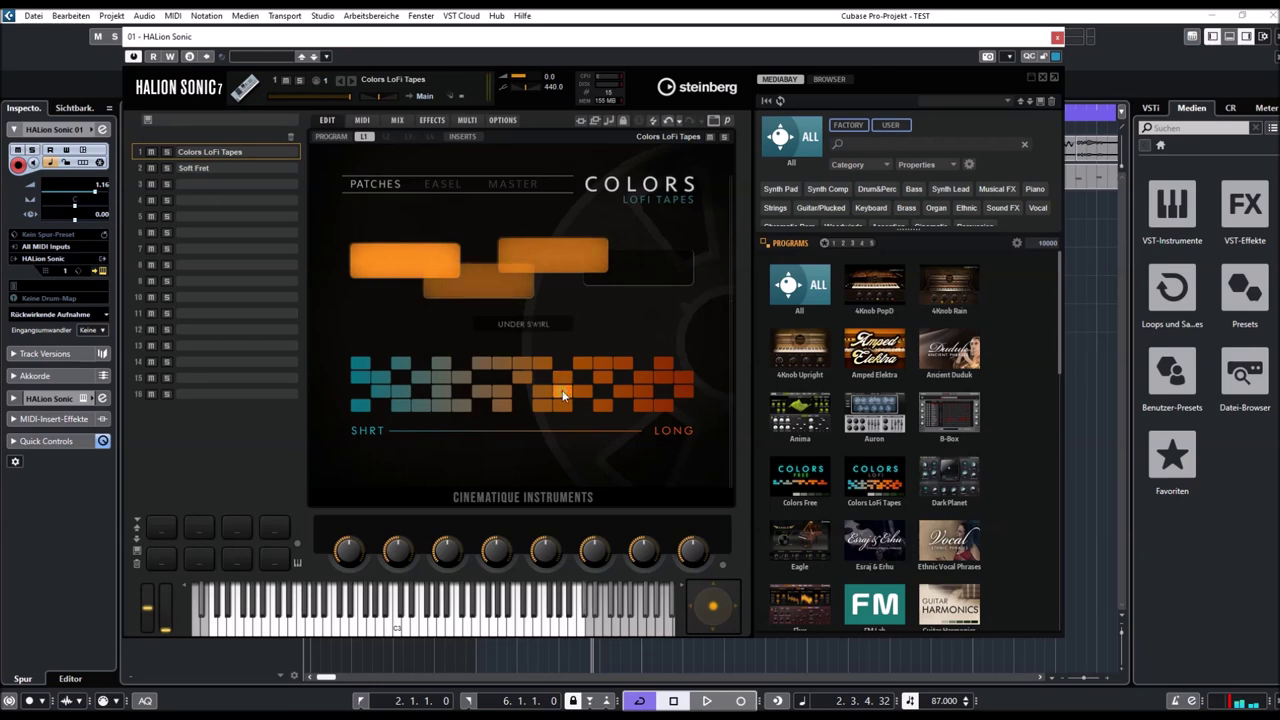
{"action": "left_click", "coordinate": [562, 395]}
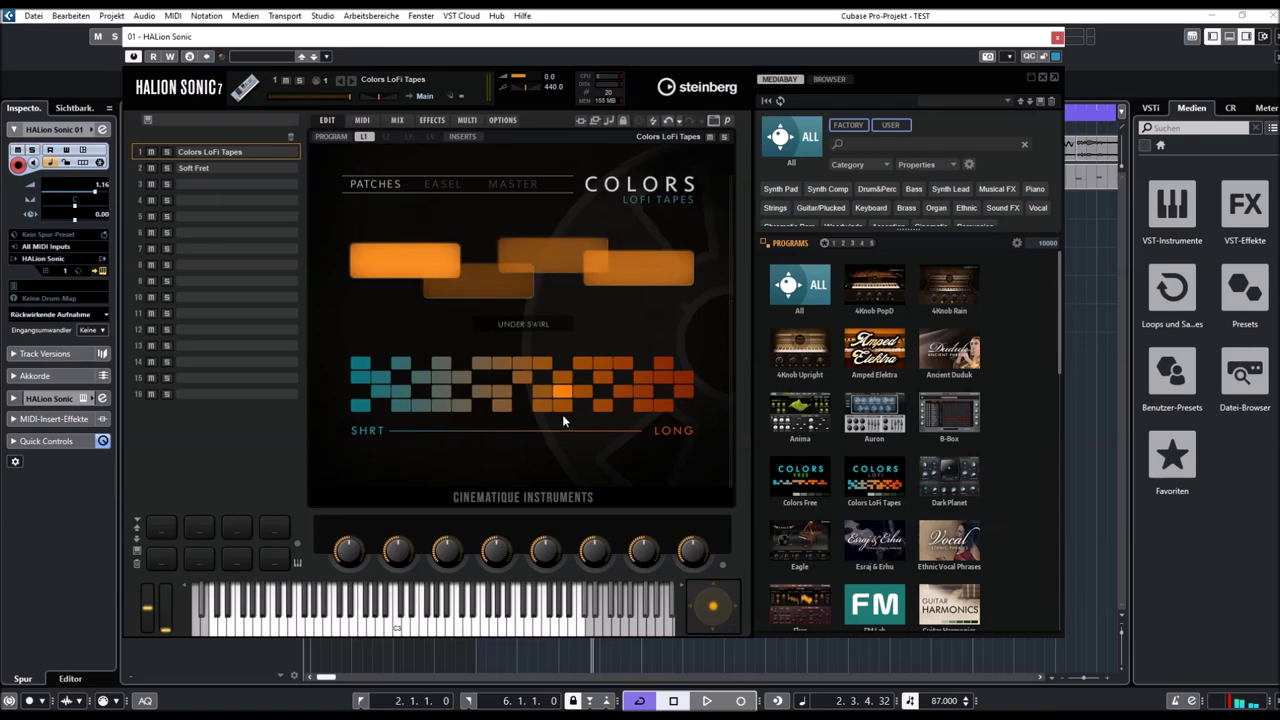
{"action": "left_click", "coordinate": [563, 410]}
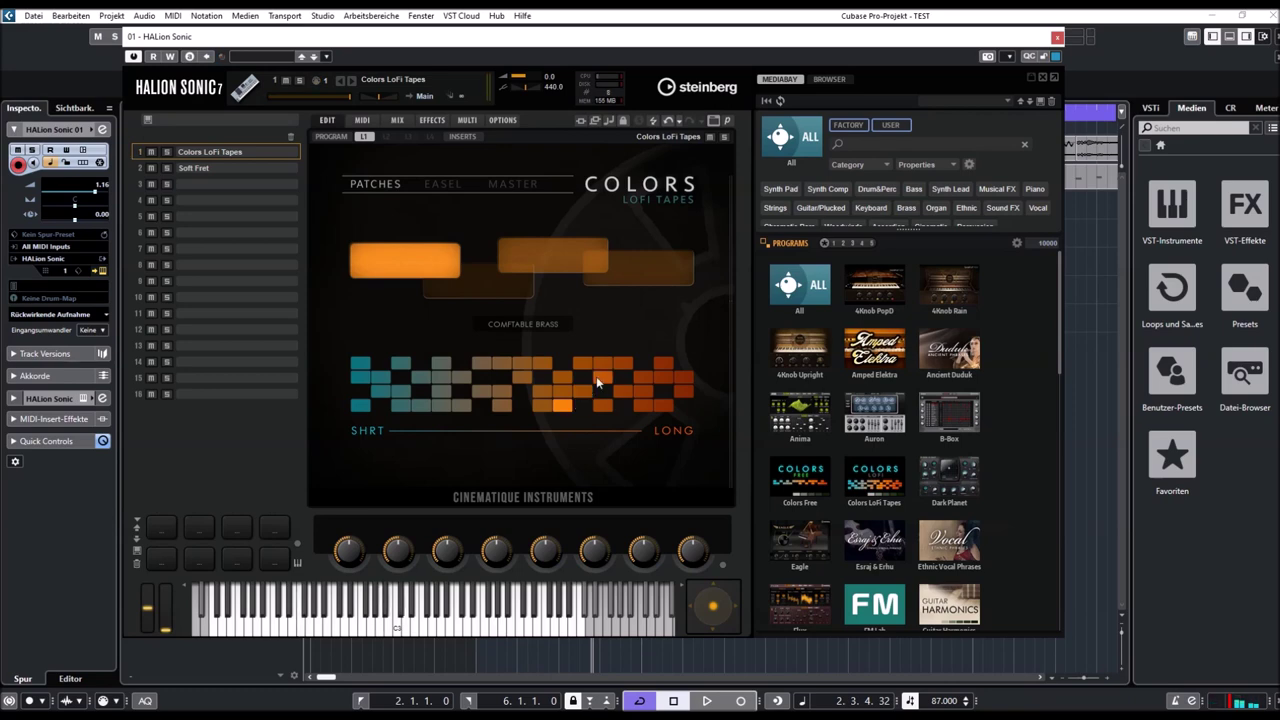
Audition the Fargo Land, Synth Tuba, Crunch Ice, Morning Dew, Dark Orchestra, Feeling Numb and Houdini patches in sequence
{"action": "left_click", "coordinate": [583, 367]}
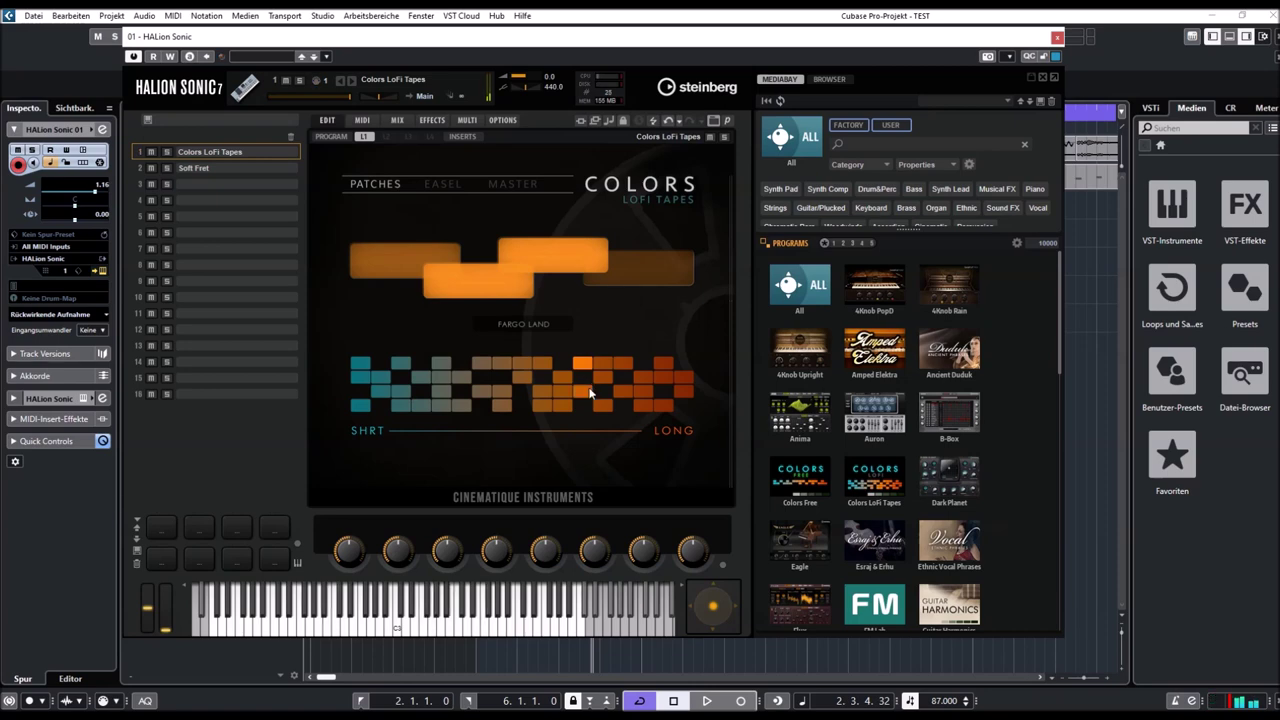
{"action": "left_click", "coordinate": [588, 392]}
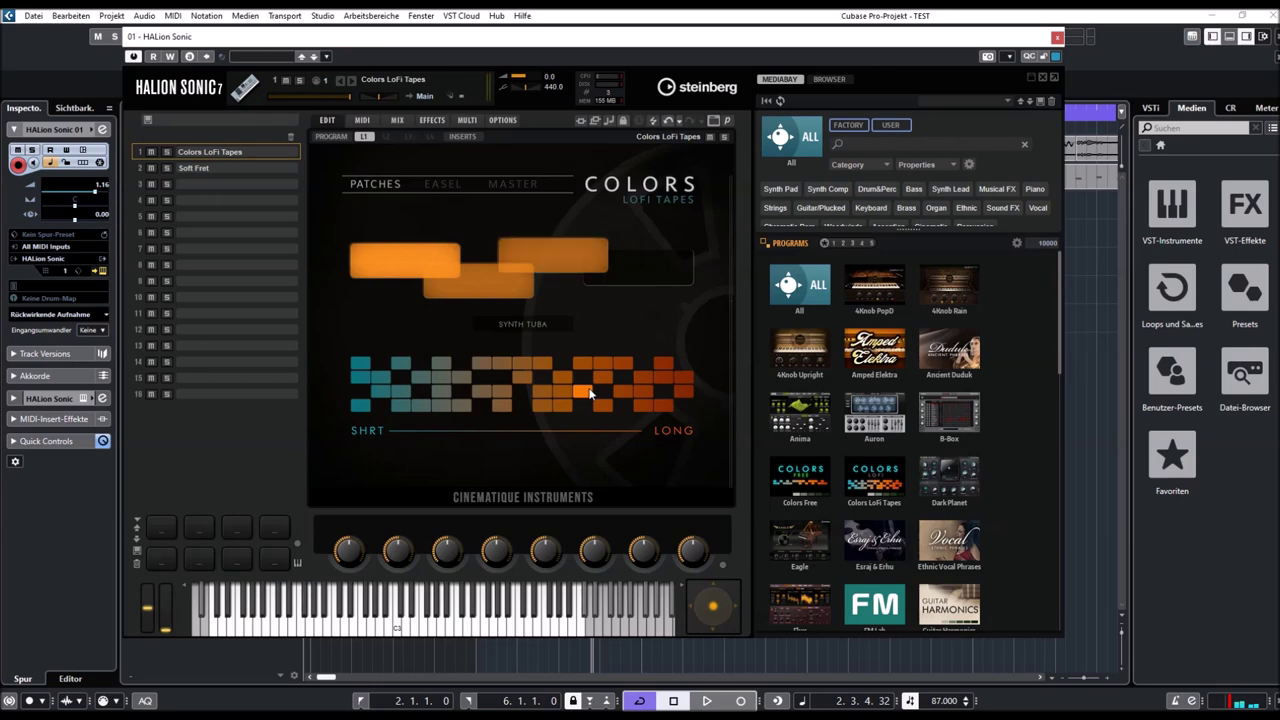
{"action": "left_click", "coordinate": [604, 365]}
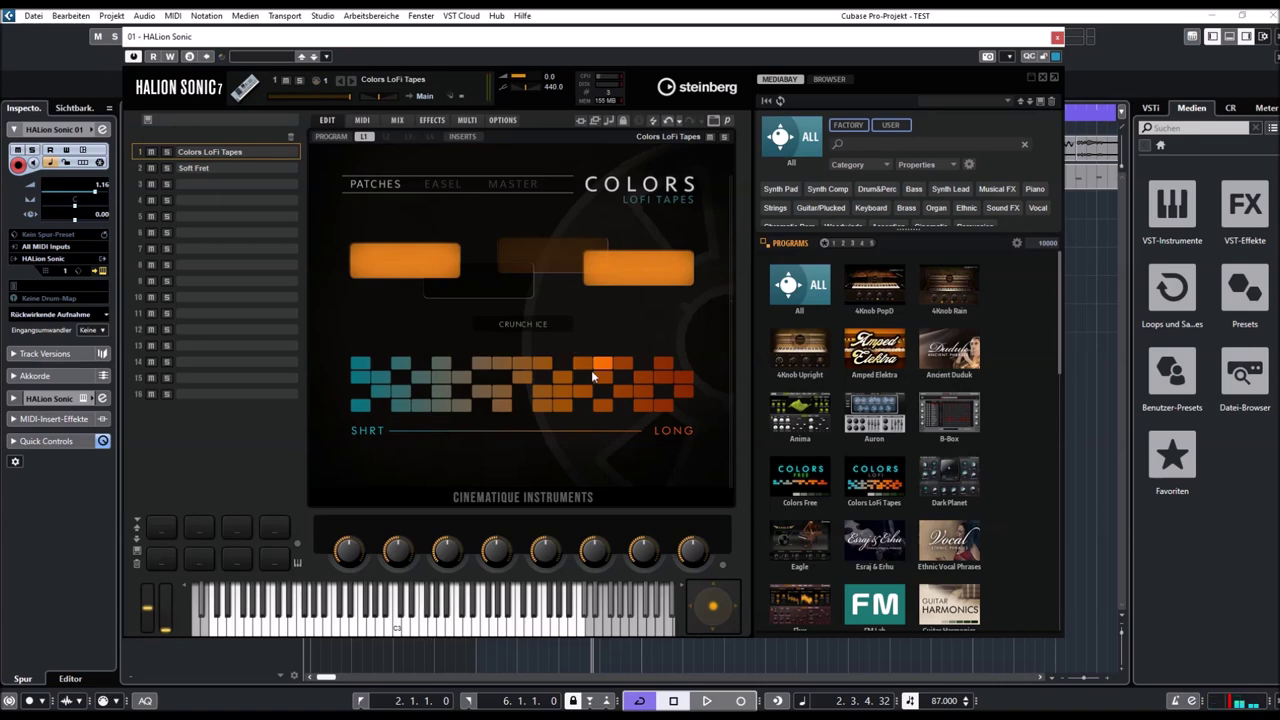
{"action": "left_click", "coordinate": [597, 377]}
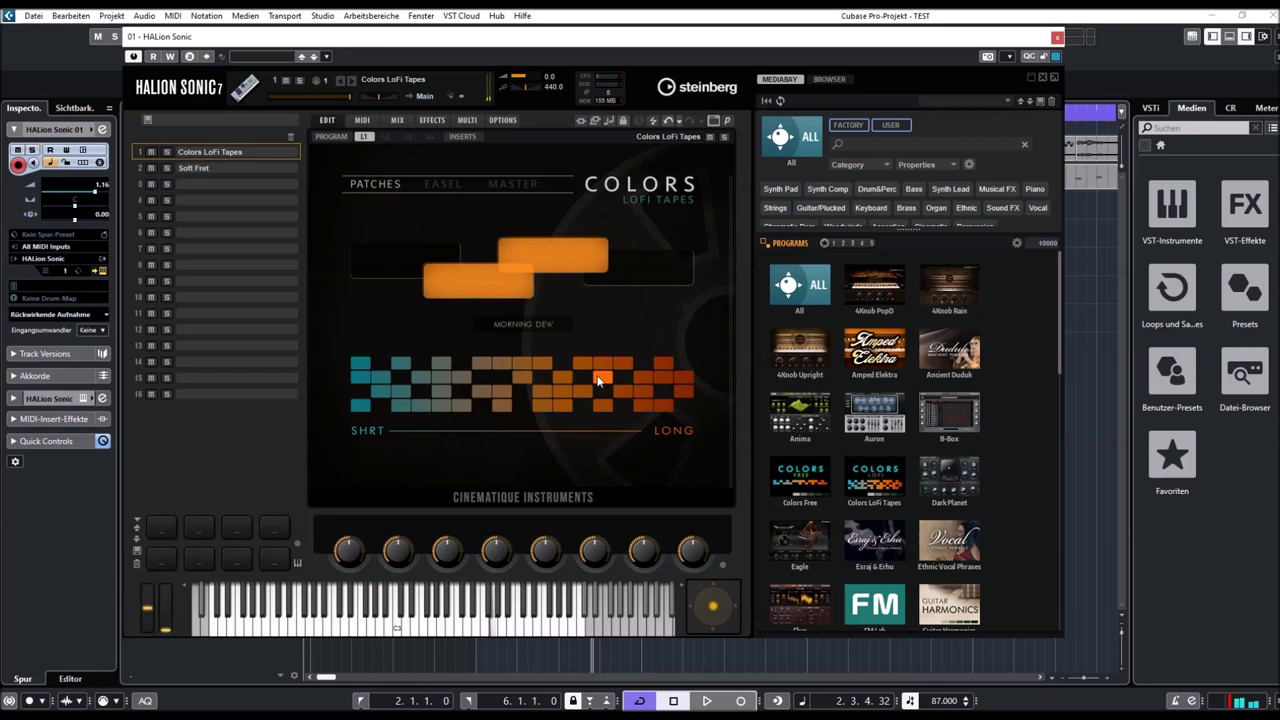
{"action": "left_click", "coordinate": [600, 406]}
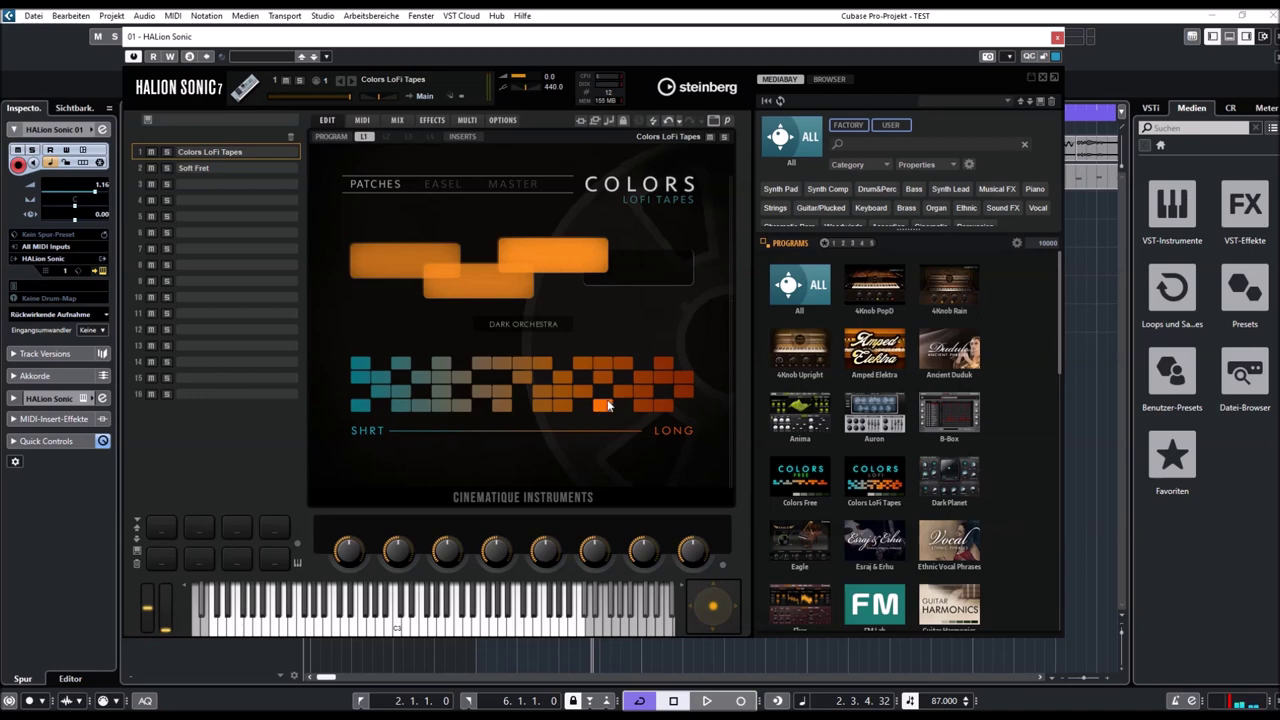
{"action": "left_click", "coordinate": [622, 364]}
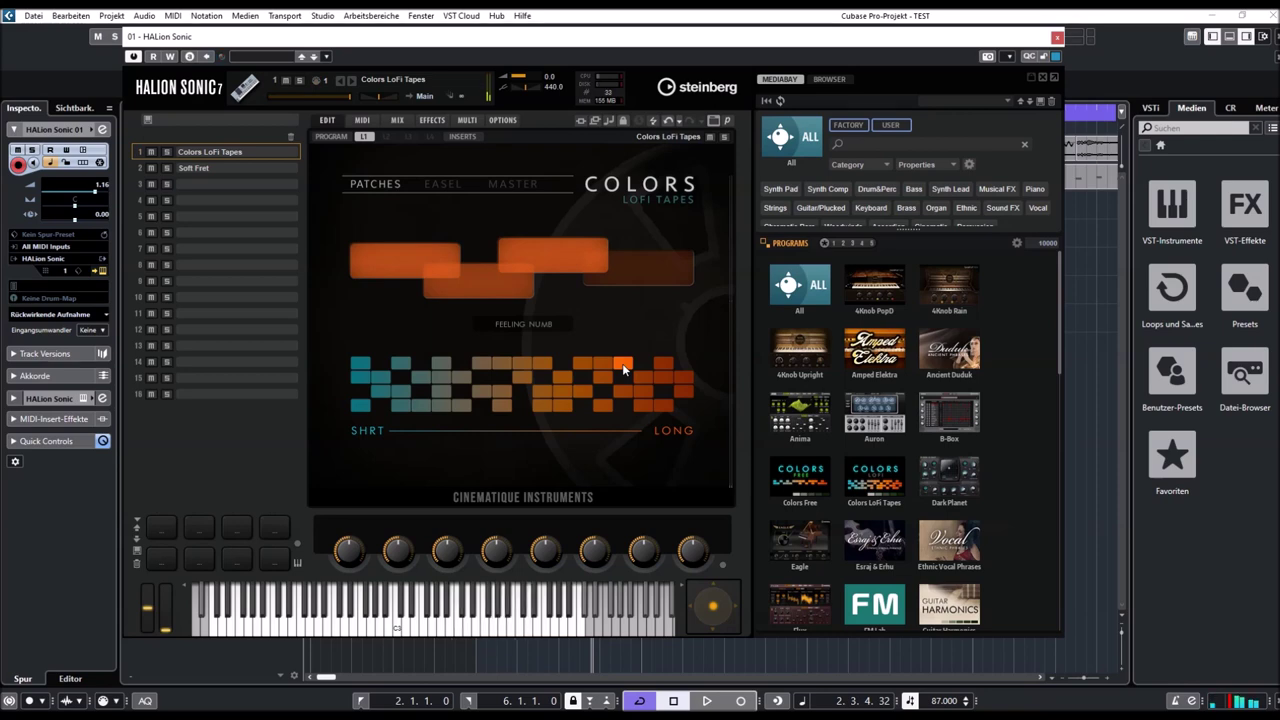
{"action": "left_click", "coordinate": [622, 394]}
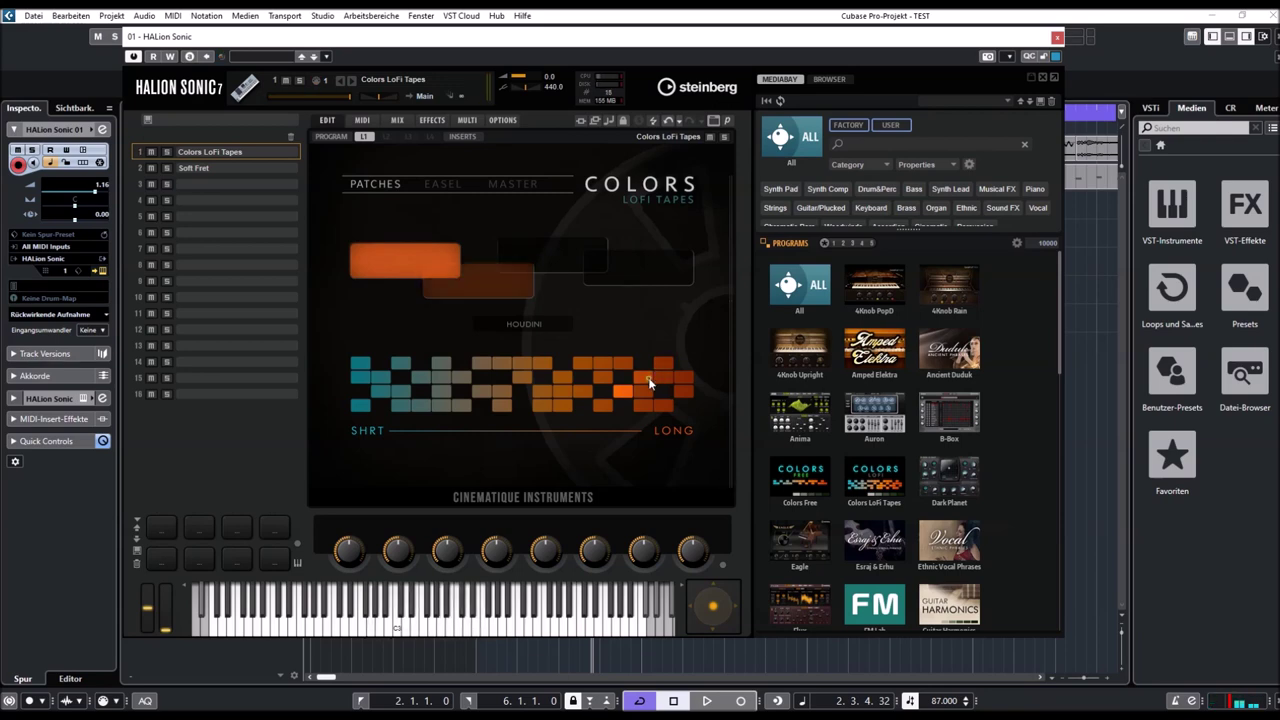
Audition the longest patches: Lost Tapes, Flower Strings, Summer Wine, Pure Ol Synth, Set Your Balance, Silk Vibe and Tape Loop
{"action": "left_click", "coordinate": [648, 380]}
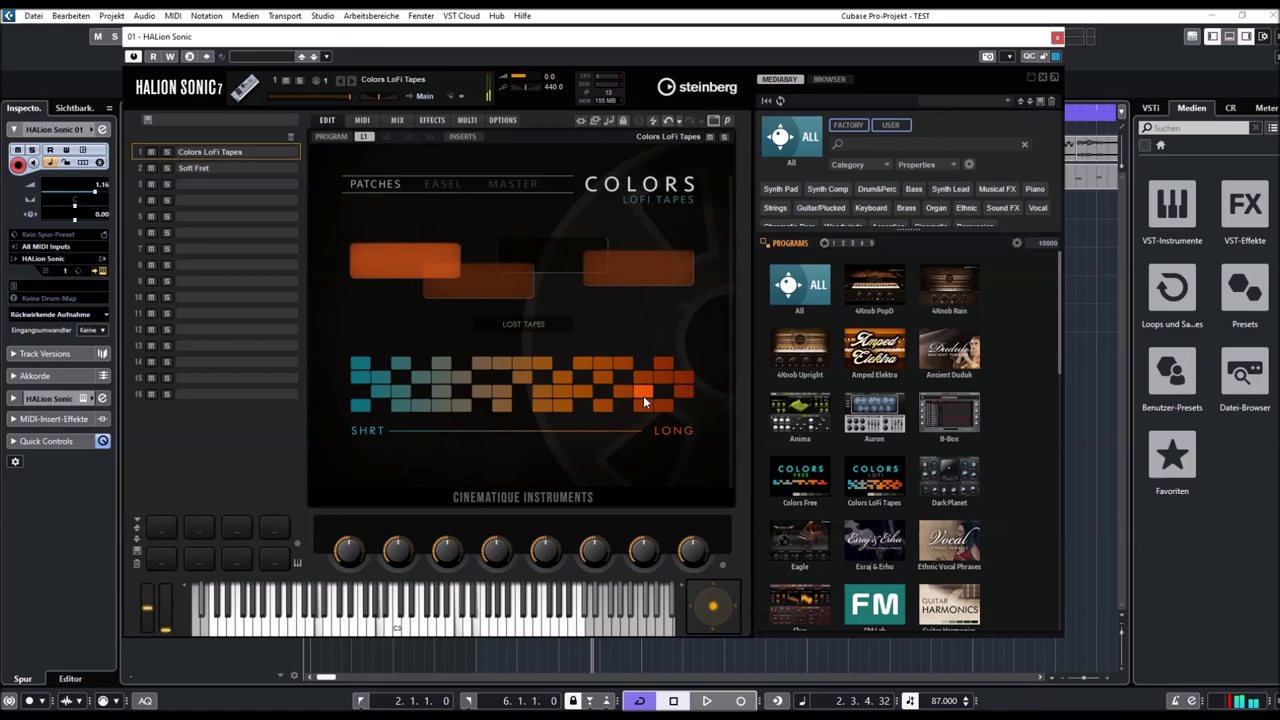
{"action": "left_click", "coordinate": [642, 405]}
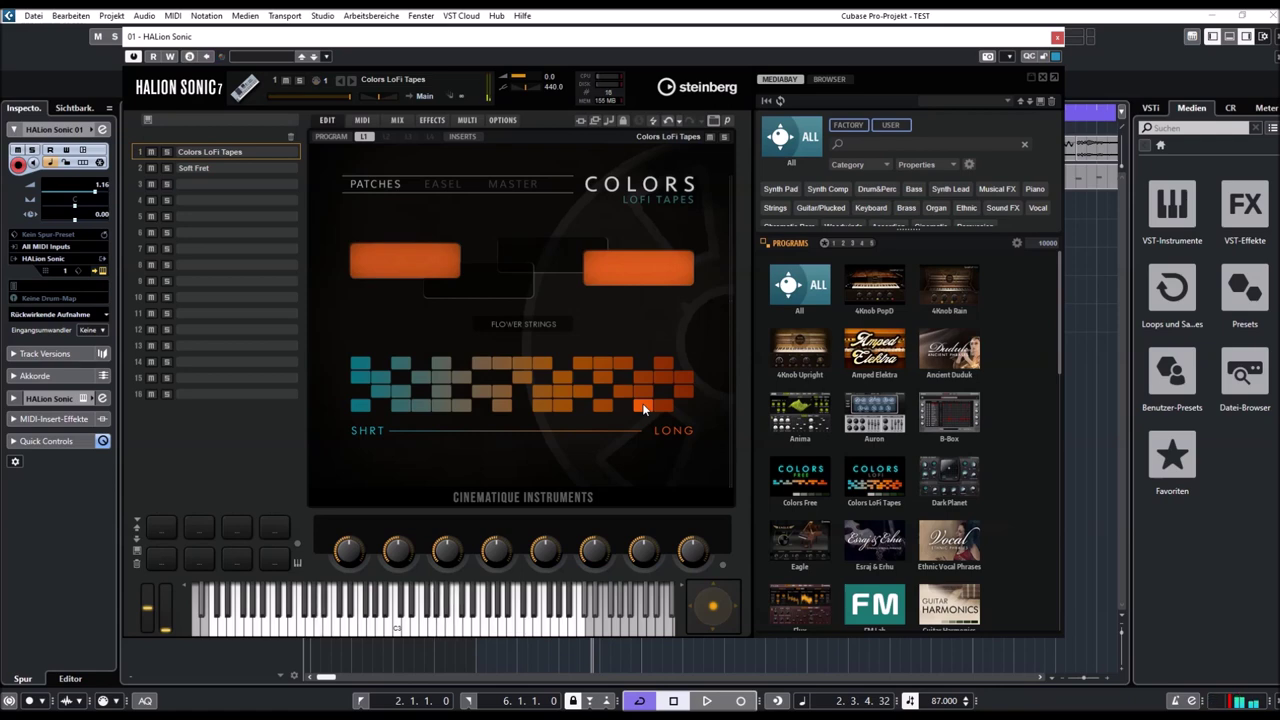
{"action": "left_click", "coordinate": [663, 363]}
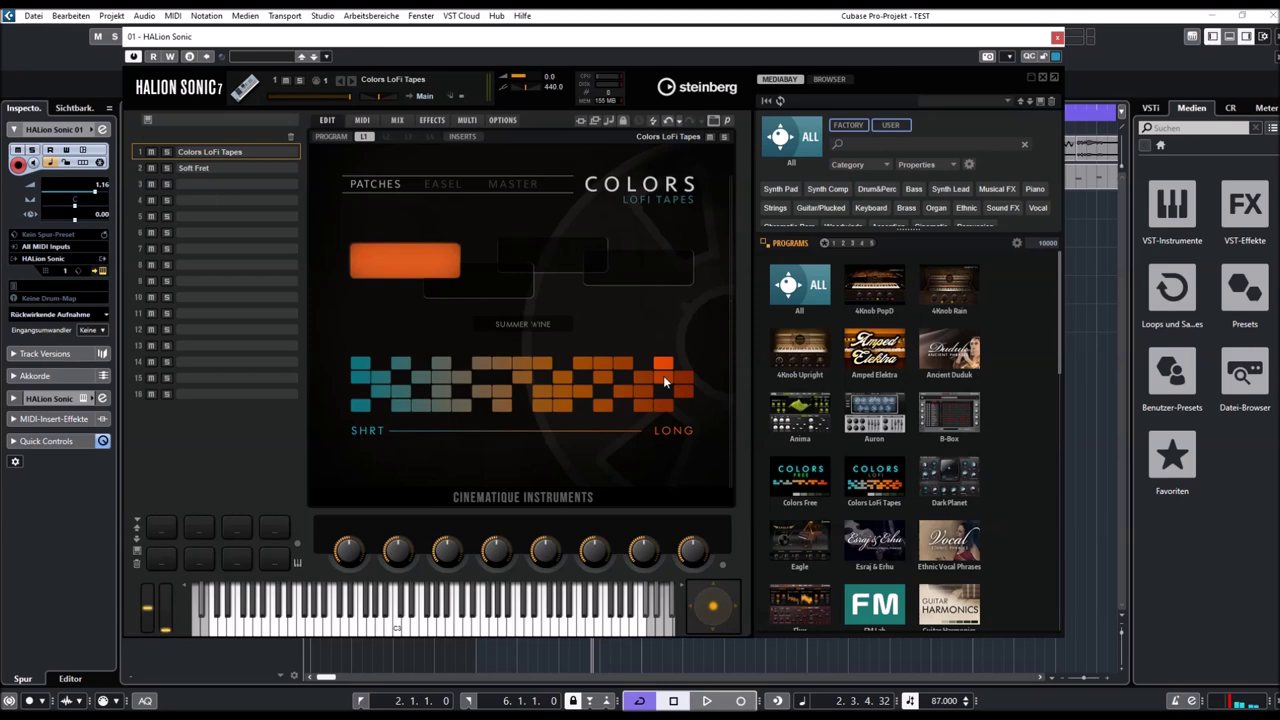
{"action": "left_click", "coordinate": [656, 380]}
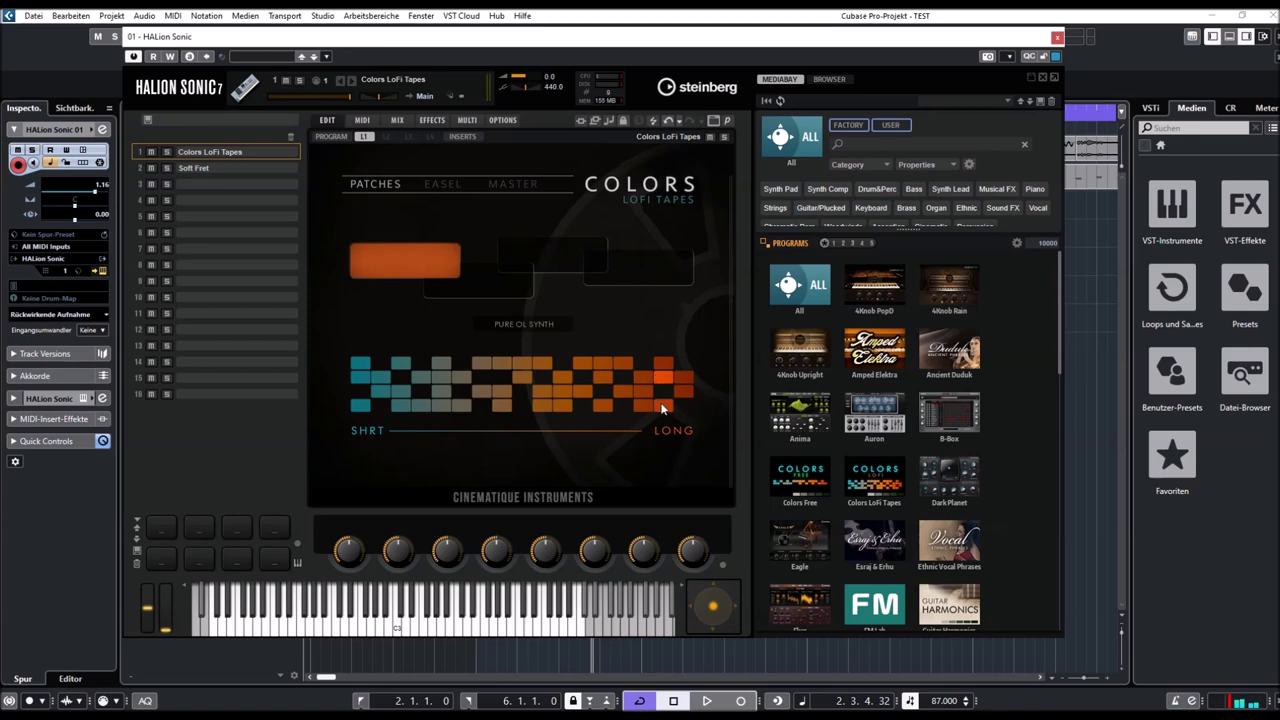
{"action": "left_click", "coordinate": [655, 403]}
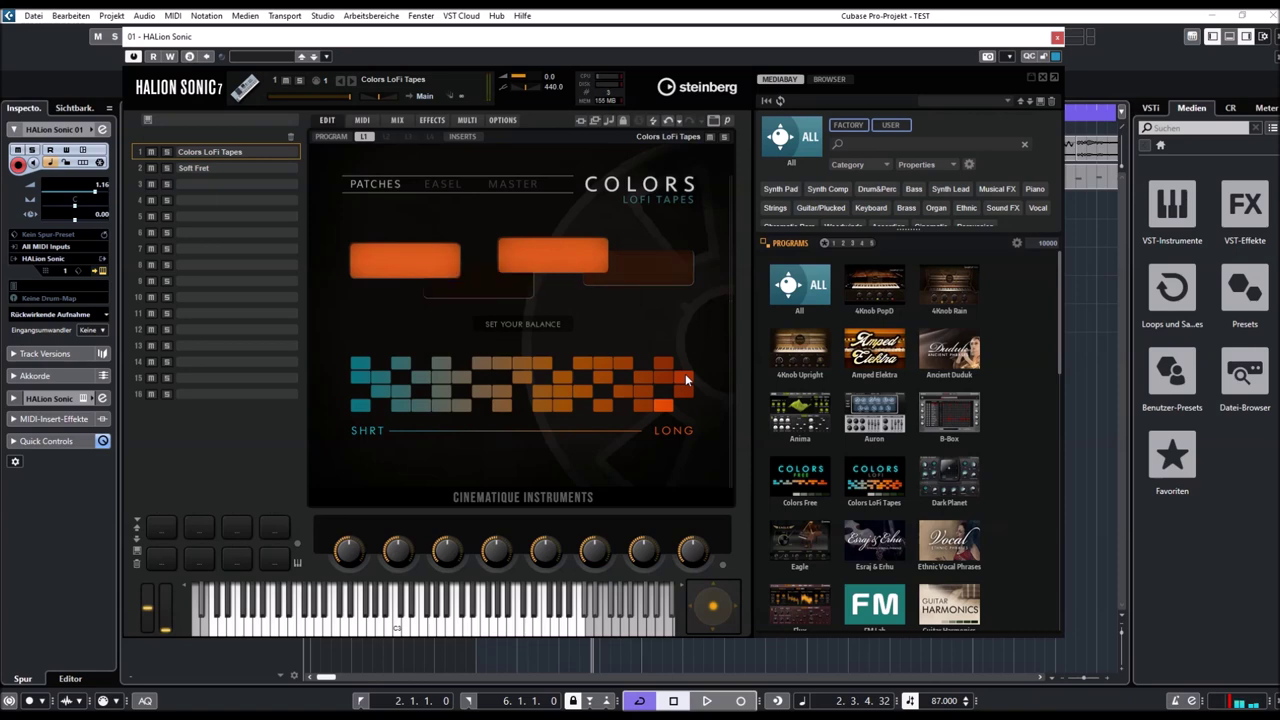
{"action": "left_click", "coordinate": [685, 378]}
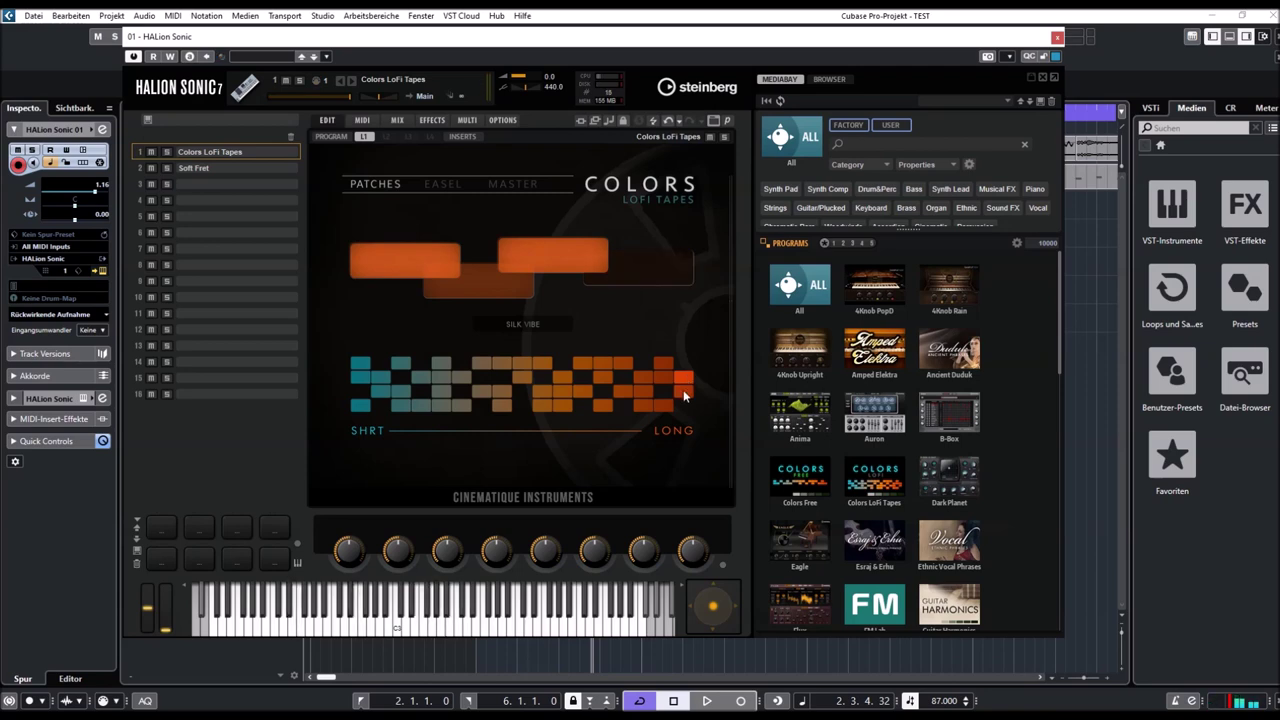
{"action": "left_click", "coordinate": [683, 393]}
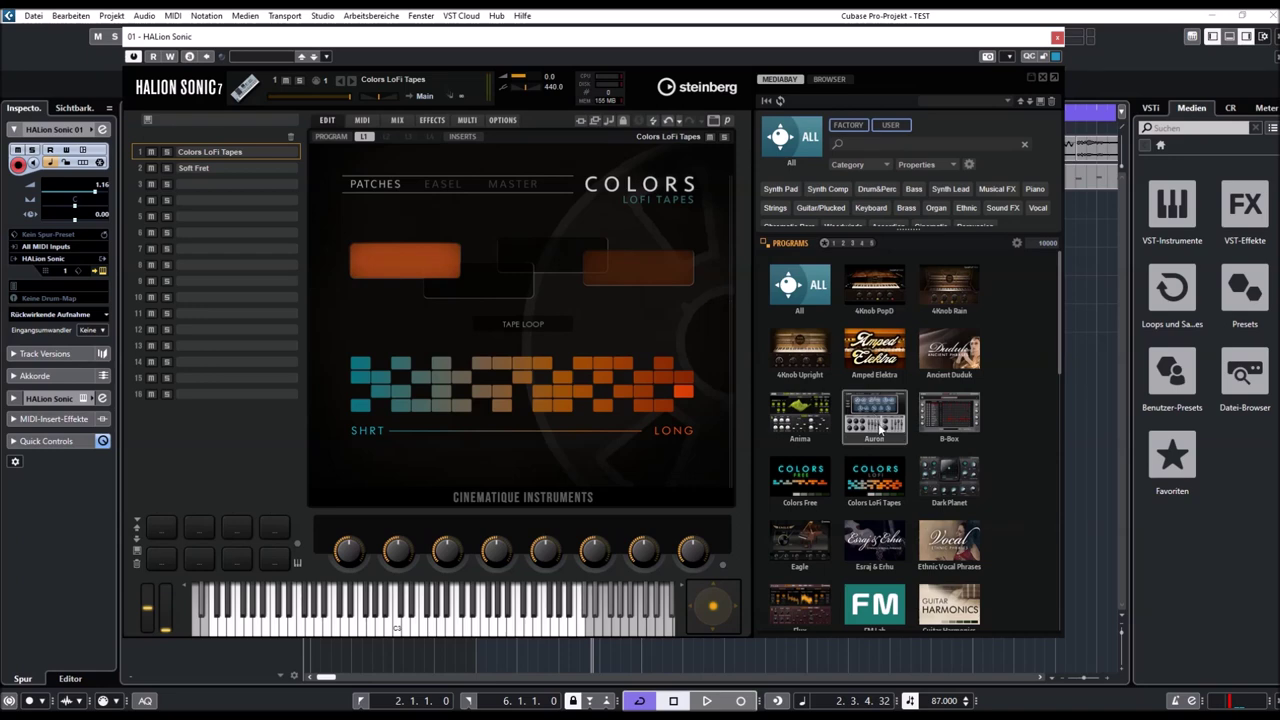
Load the Colors Free program and audition its patches, including Vintage Strings, Taped Tines, Dark Sweep, Chord Finger, The Olymp and Behind The Sun
{"action": "left_click", "coordinate": [800, 482]}
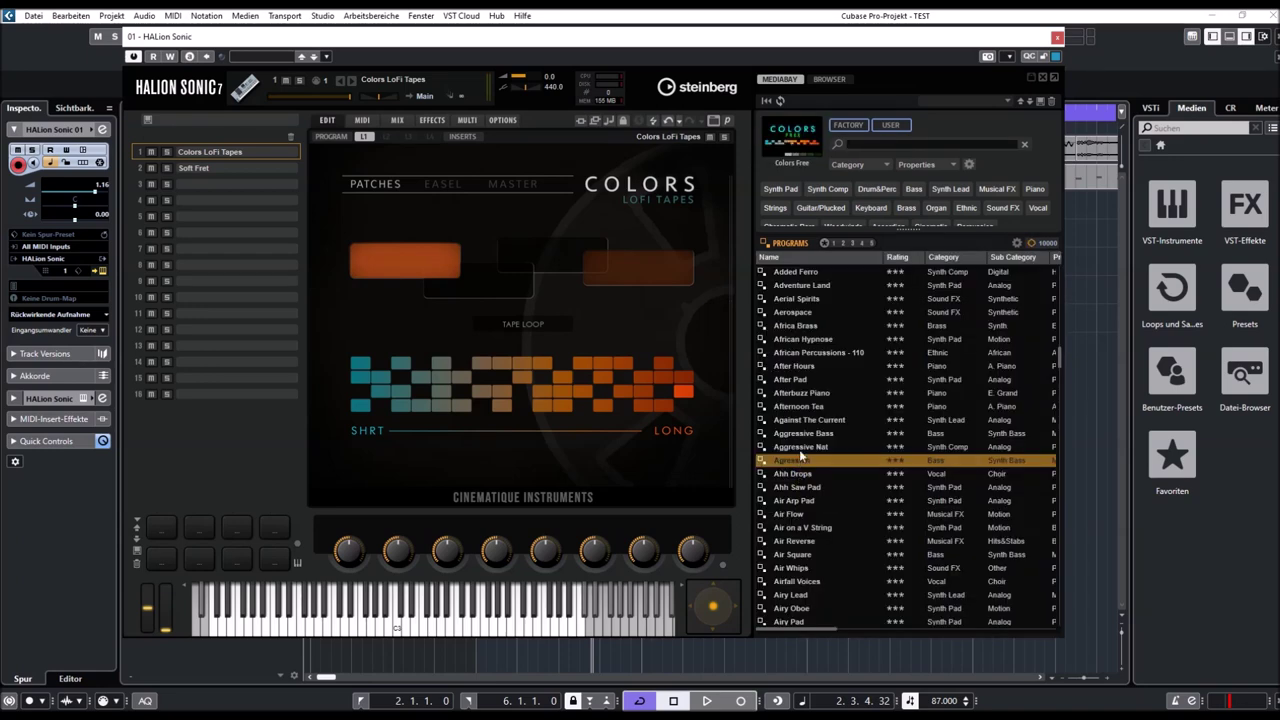
{"action": "double_click", "coordinate": [795, 271]}
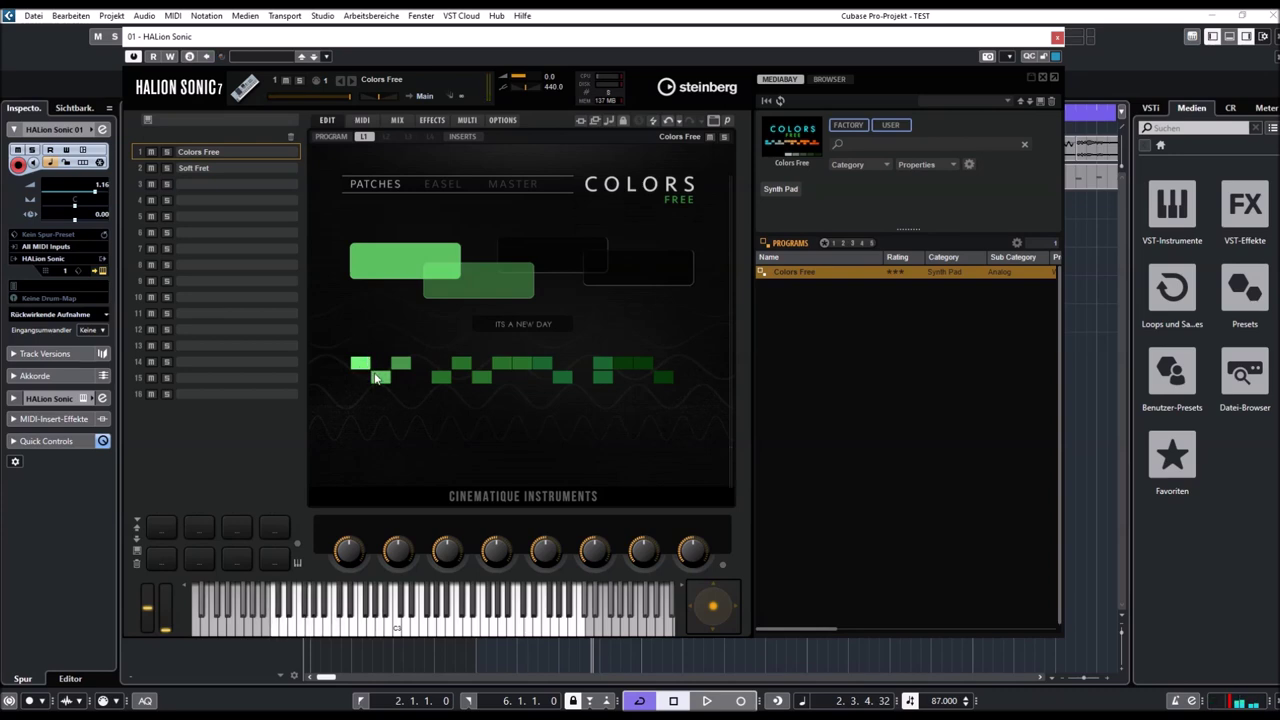
{"action": "left_click", "coordinate": [368, 374]}
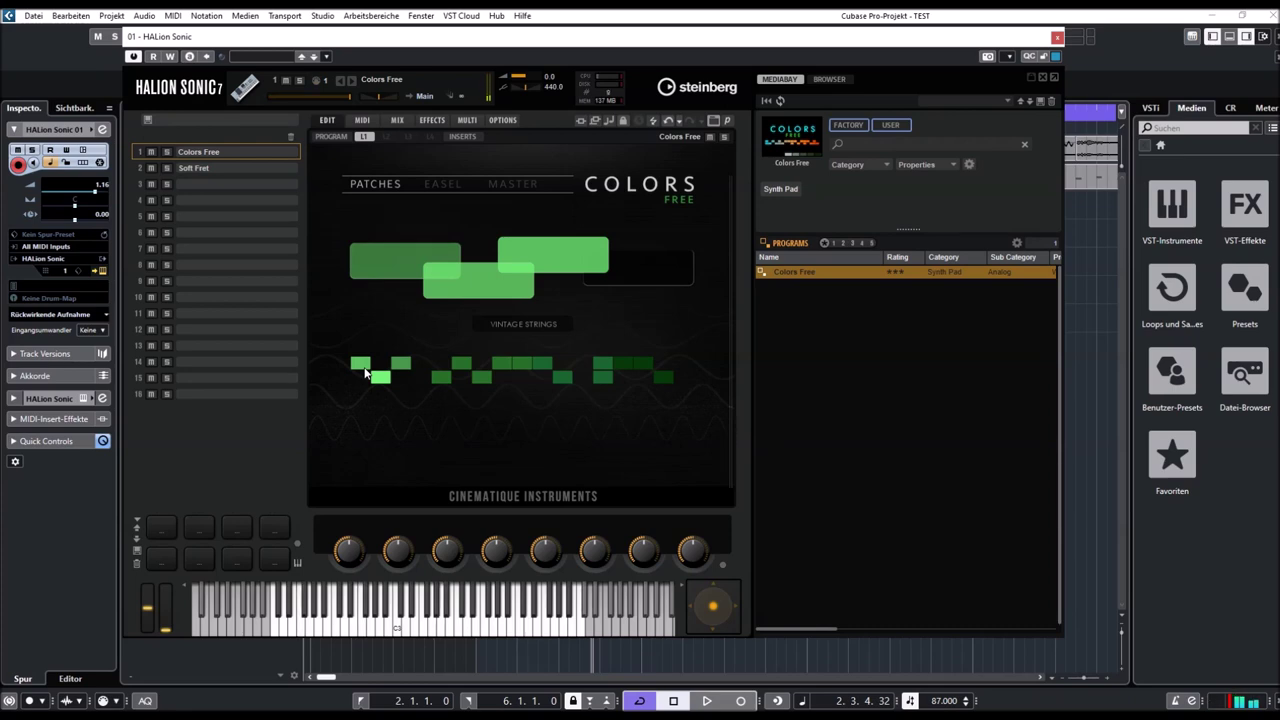
{"action": "left_click", "coordinate": [398, 364]}
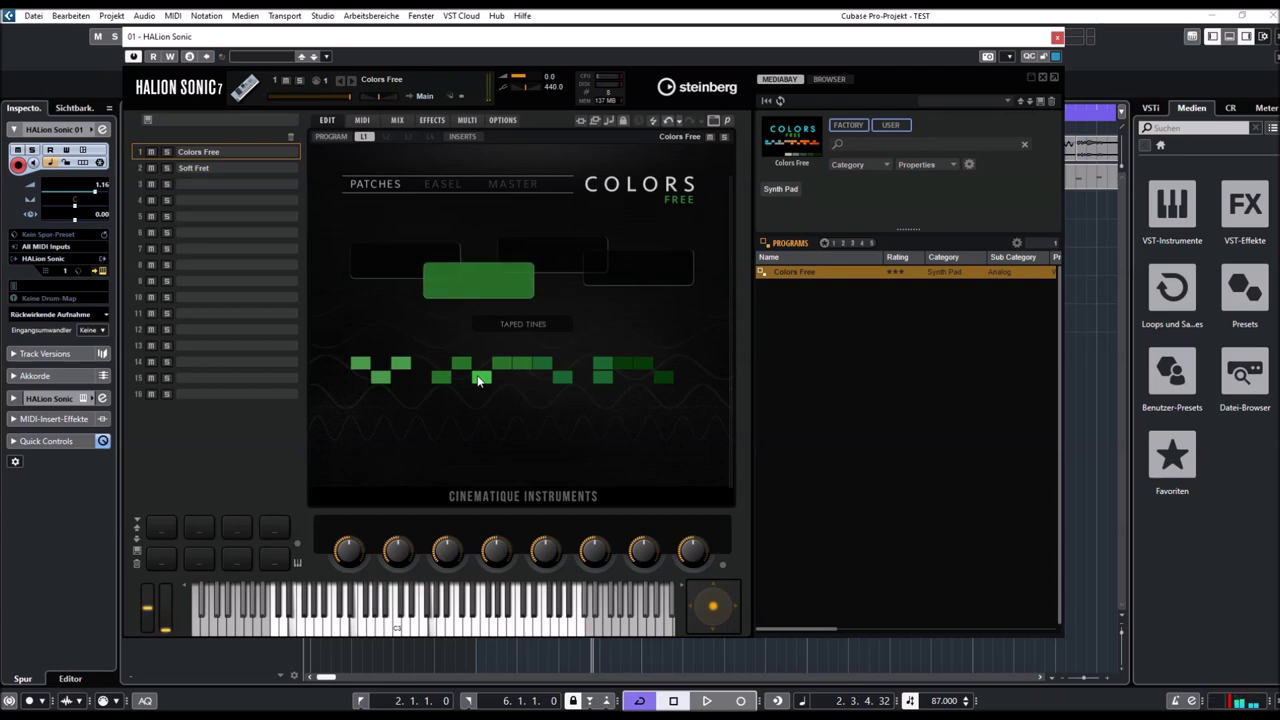
{"action": "left_click", "coordinate": [498, 366]}
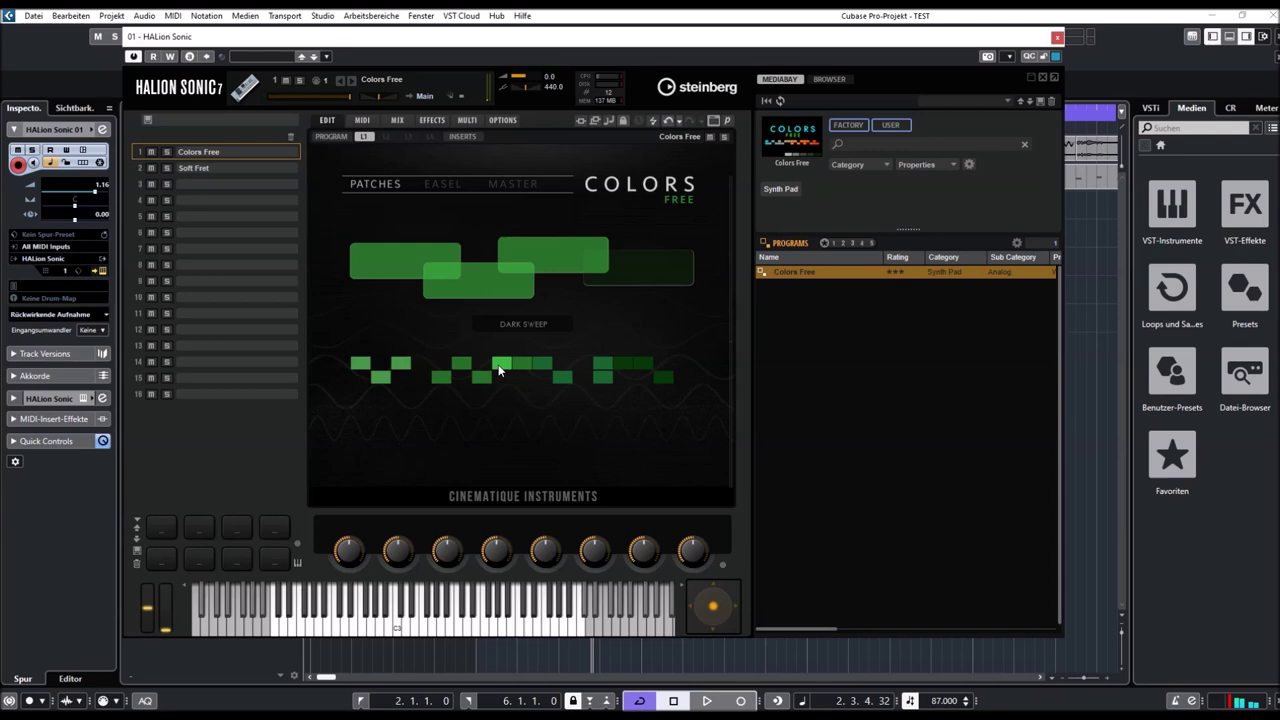
{"action": "left_click", "coordinate": [521, 364]}
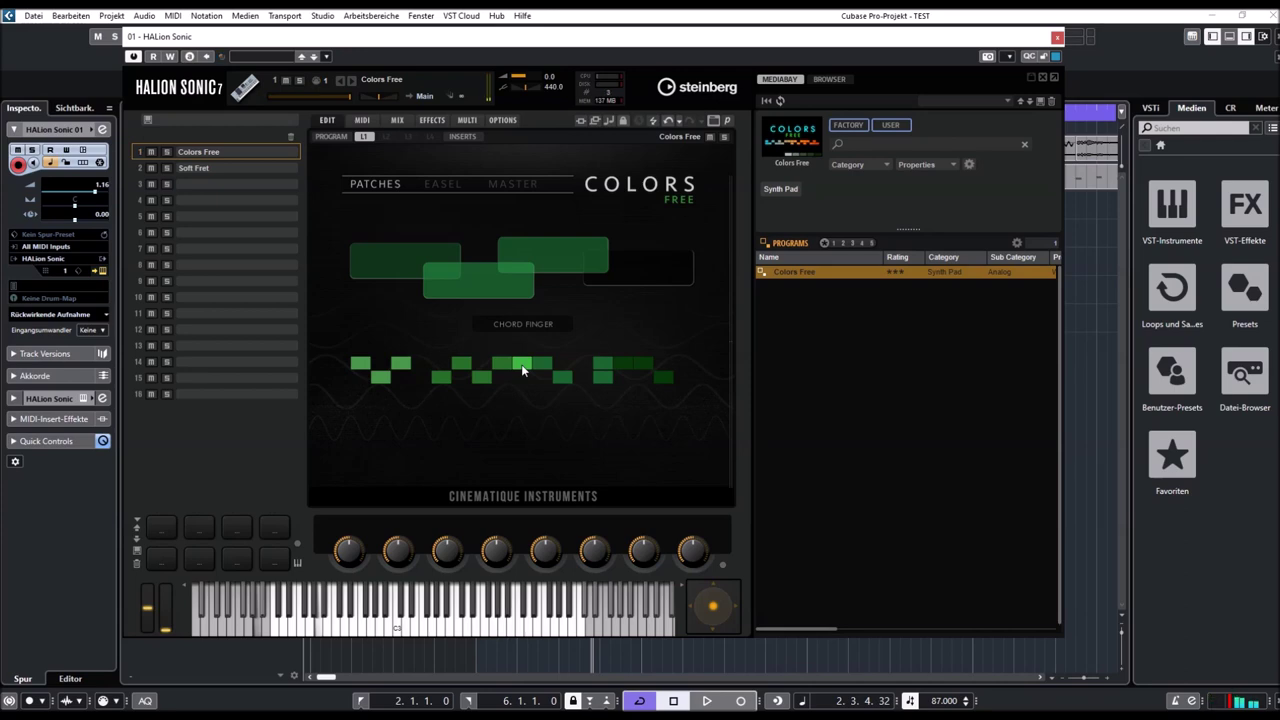
{"action": "left_click", "coordinate": [543, 366]}
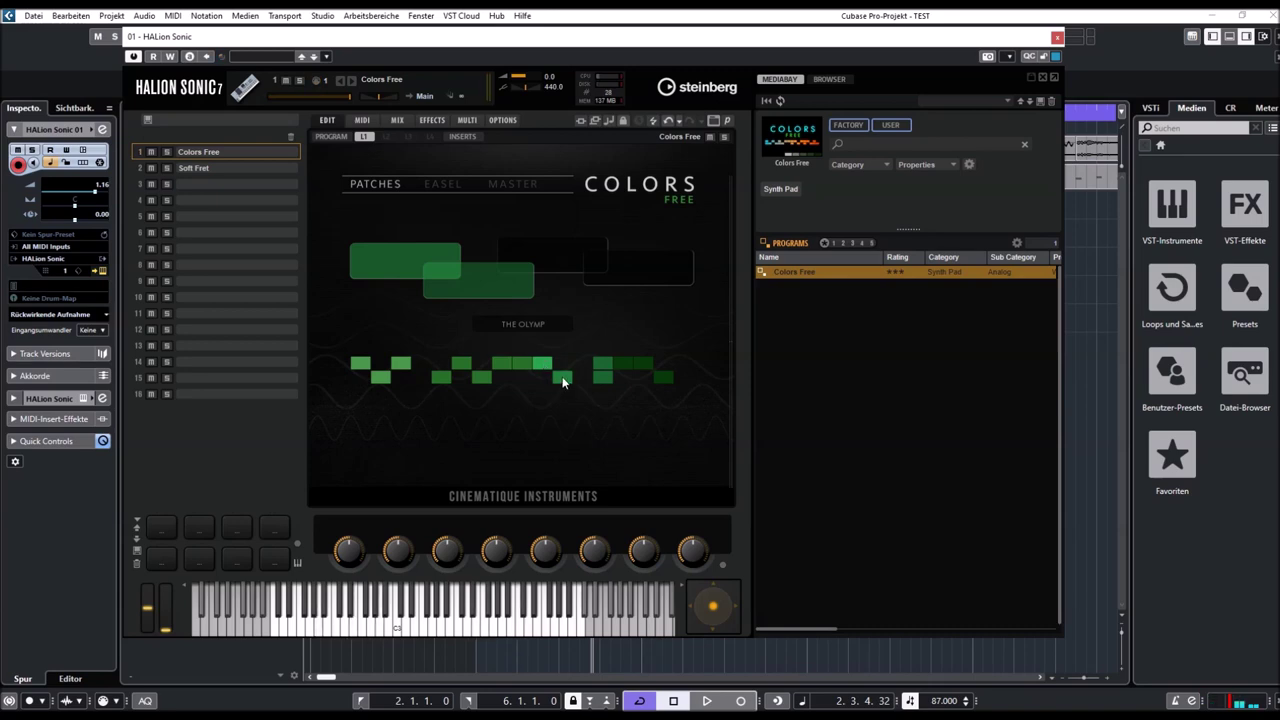
{"action": "left_click", "coordinate": [562, 378]}
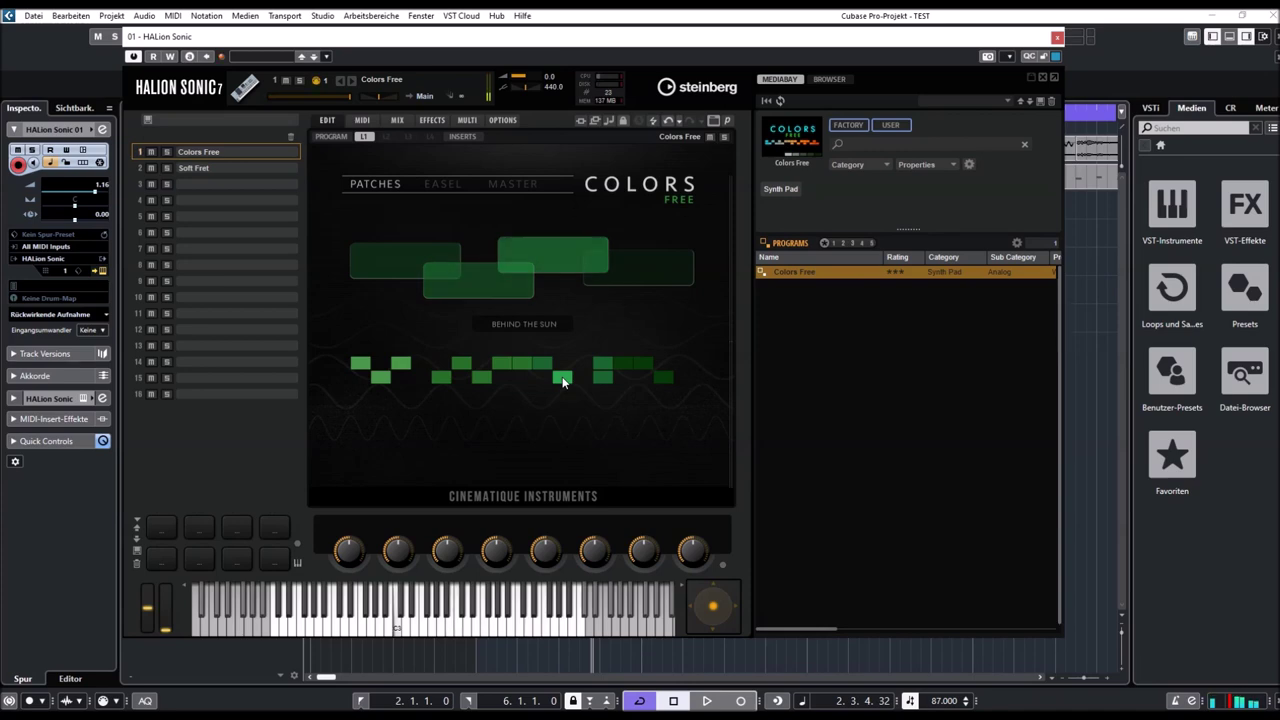
Start project playback and mute the HALion Sonic 01 track, moving the instrument window out of the way and back
{"action": "key", "text": "space"}
{"action": "left_click_drag", "start_coordinate": [577, 45], "coordinate": [601, 267]}
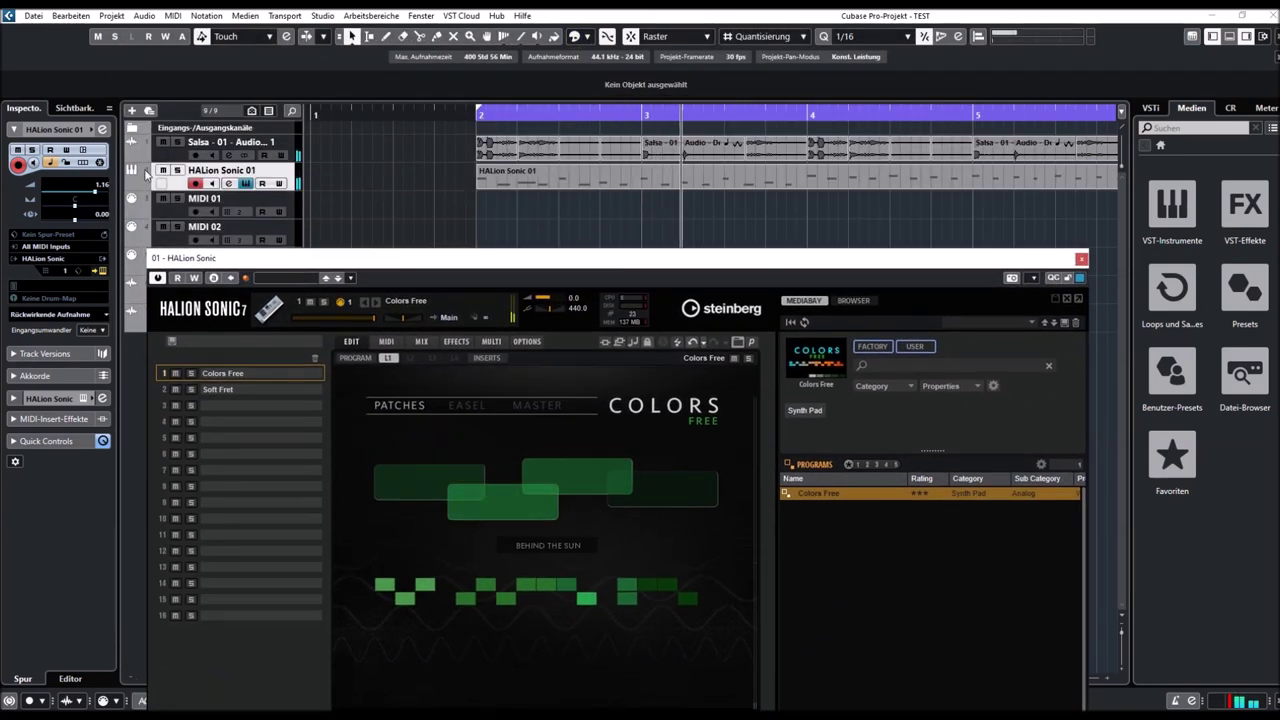
{"action": "left_click_drag", "start_coordinate": [440, 262], "coordinate": [423, 88]}
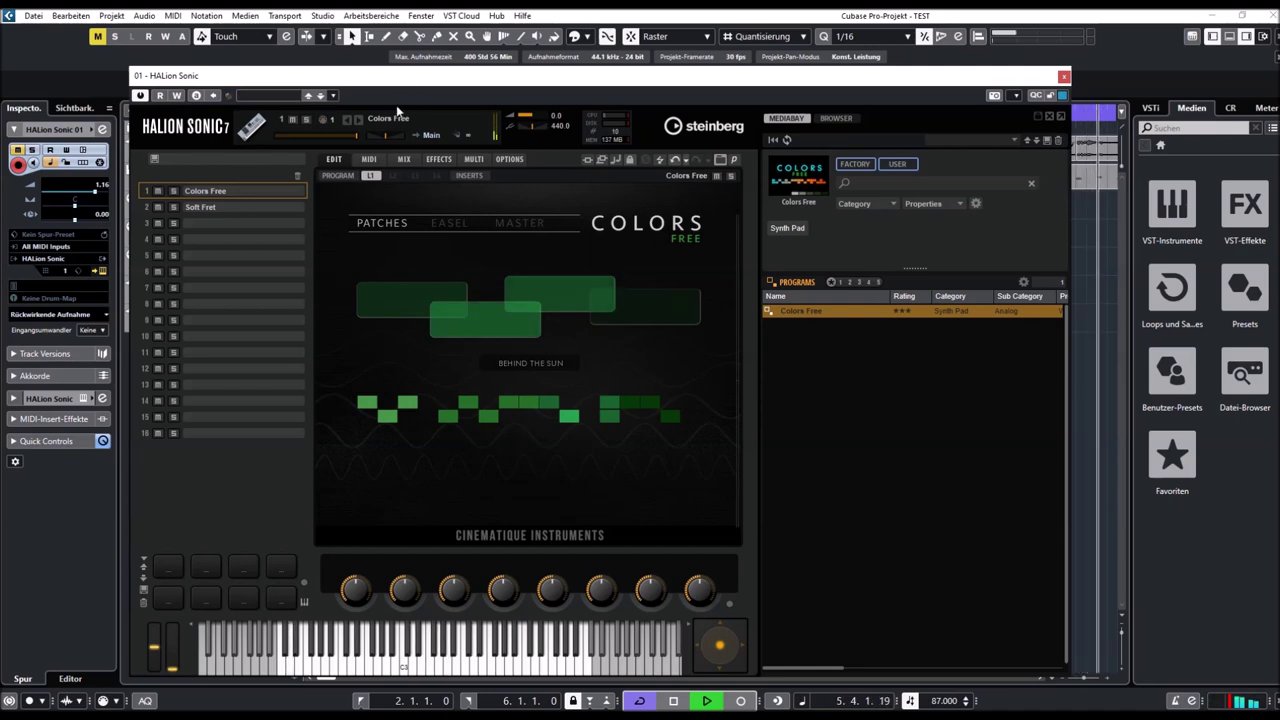
Audition the Something Is Wrong and Wormland patches of Colors Free over the playback, and stop the transport
{"action": "left_click", "coordinate": [606, 406]}
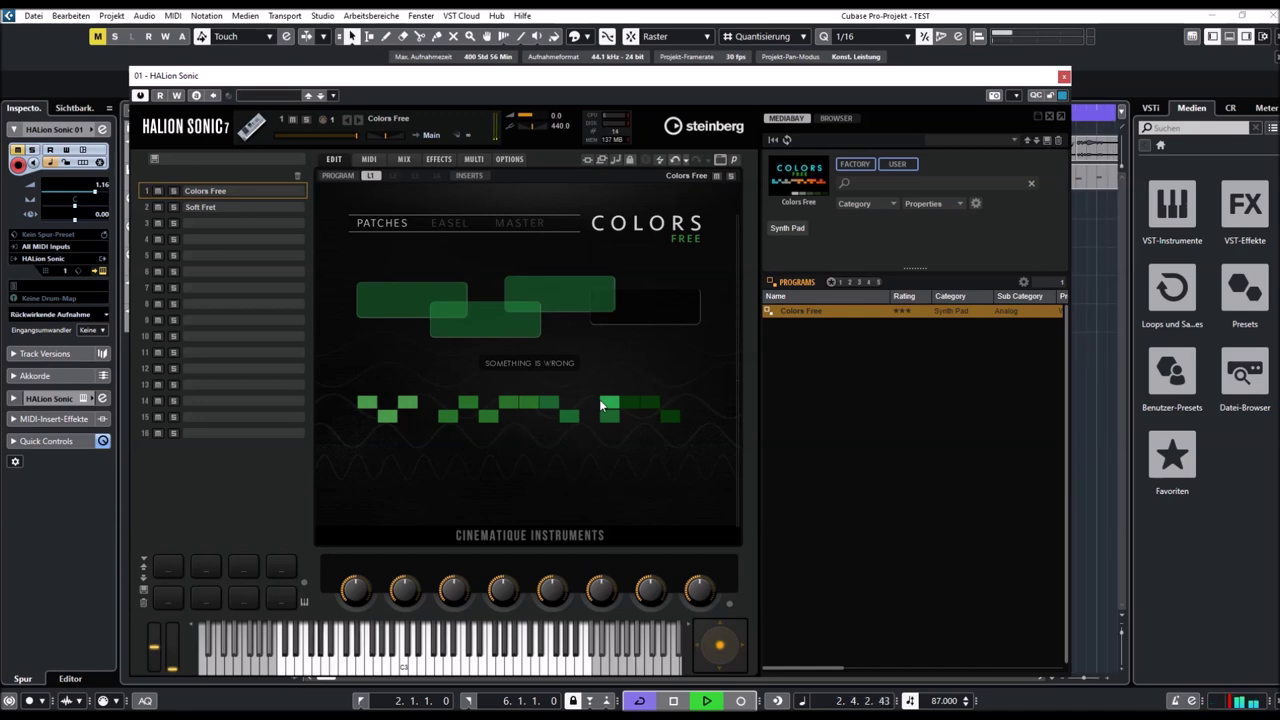
{"action": "left_click", "coordinate": [610, 420]}
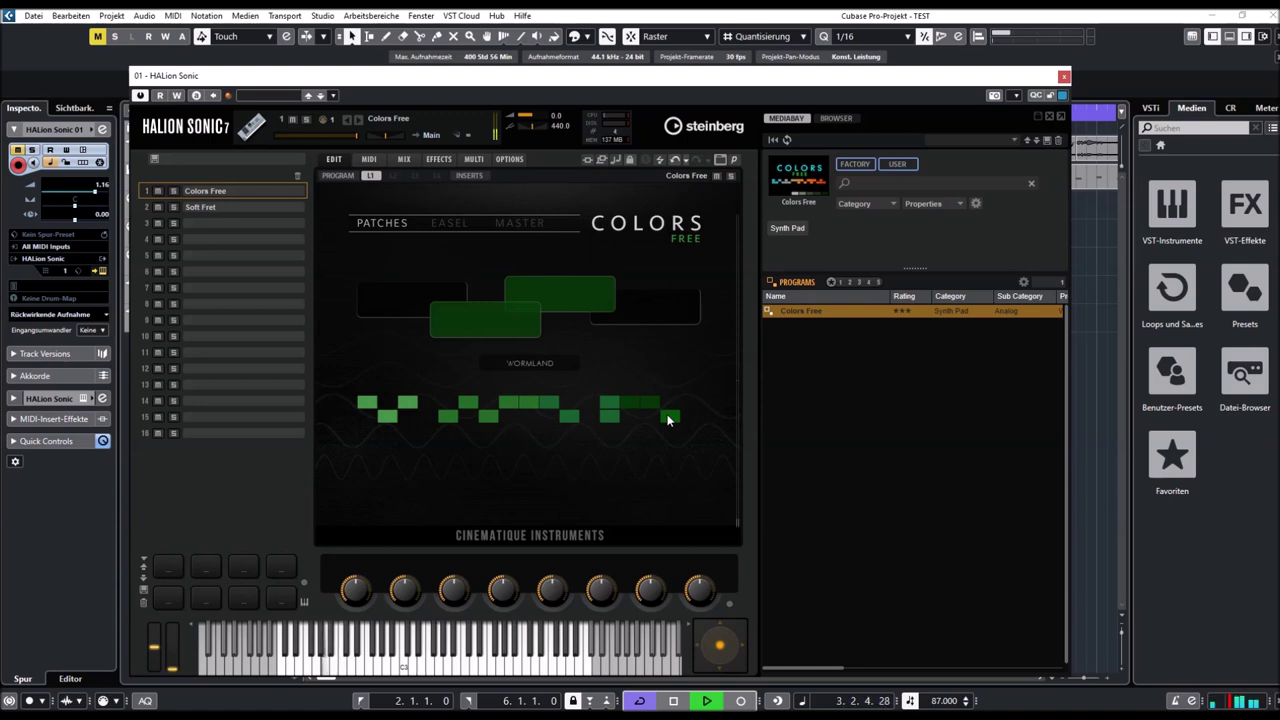
{"action": "key", "text": "space"}
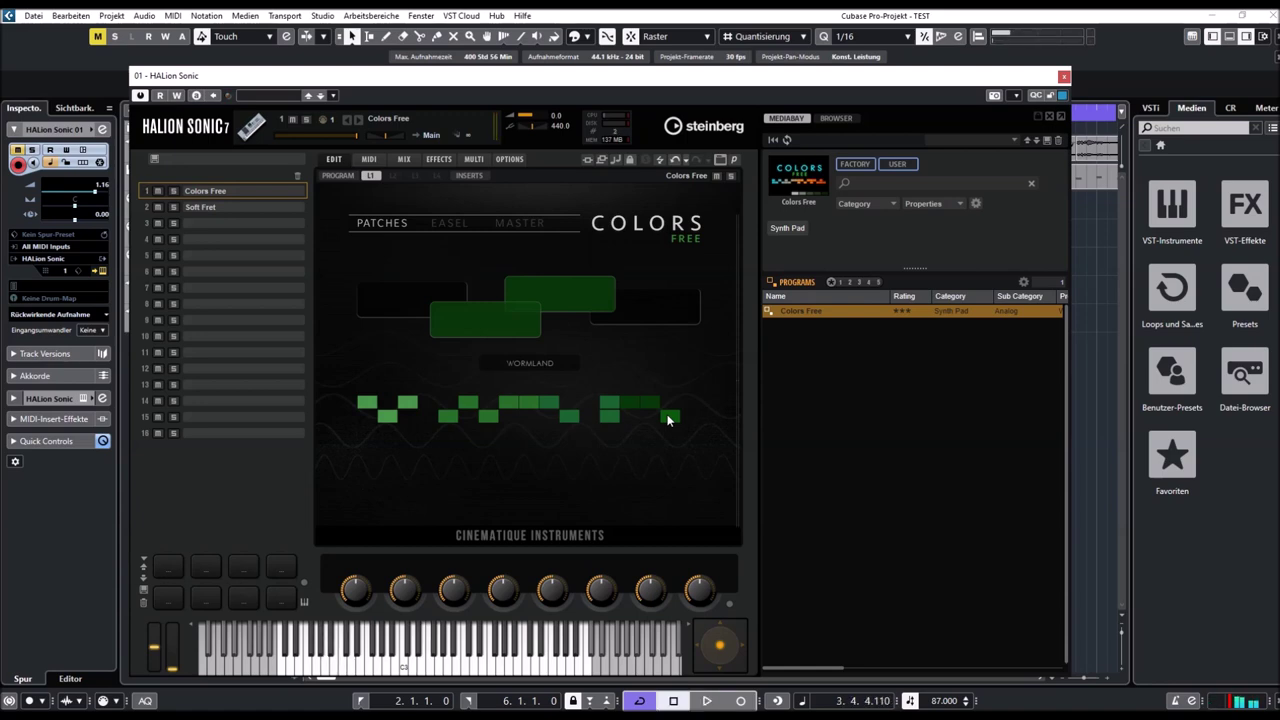